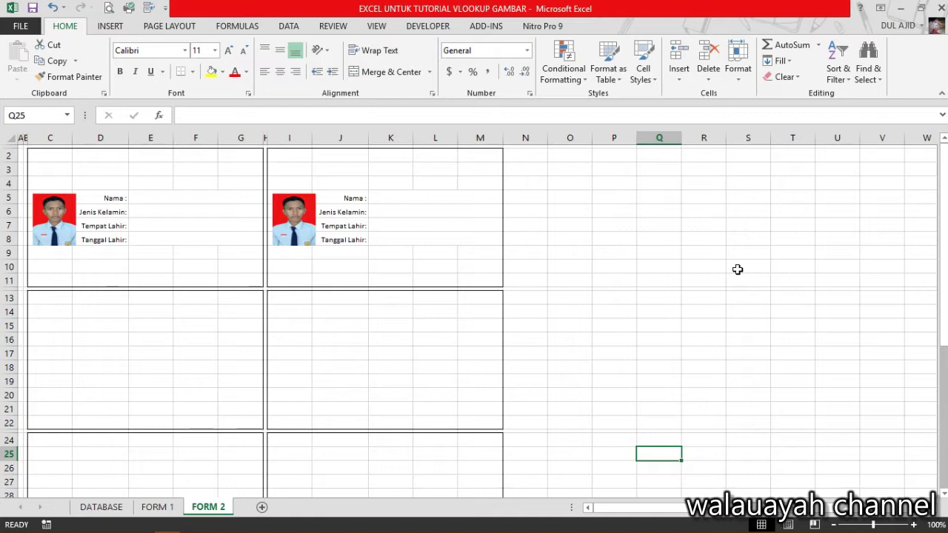
Examine the completed single card and its number spinner on the FORM 1 sheet.
click(157, 508)
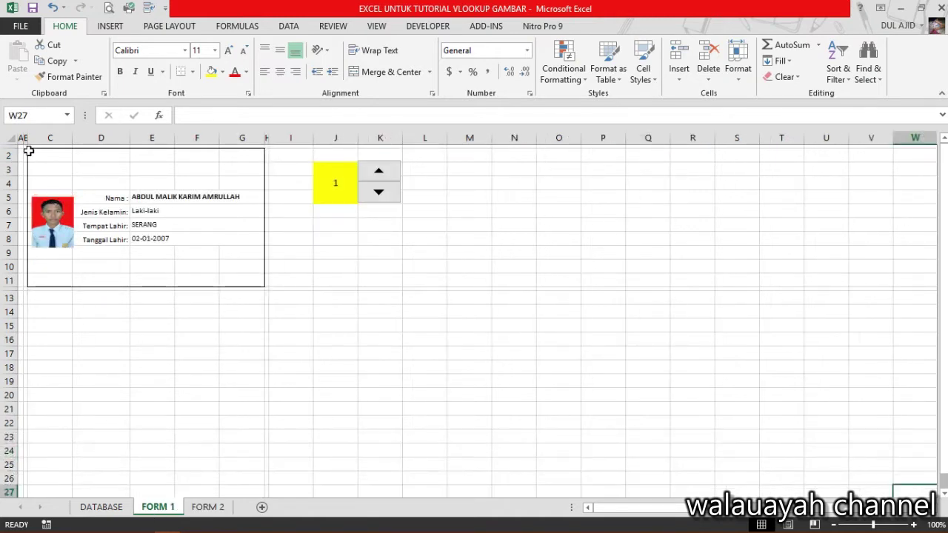
click(68, 159)
drag(75, 166, 225, 282)
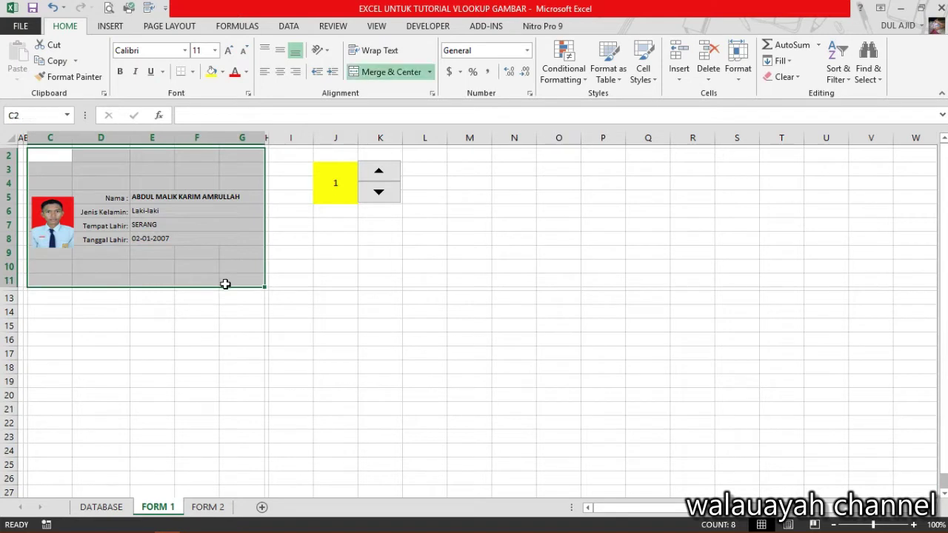
click(212, 253)
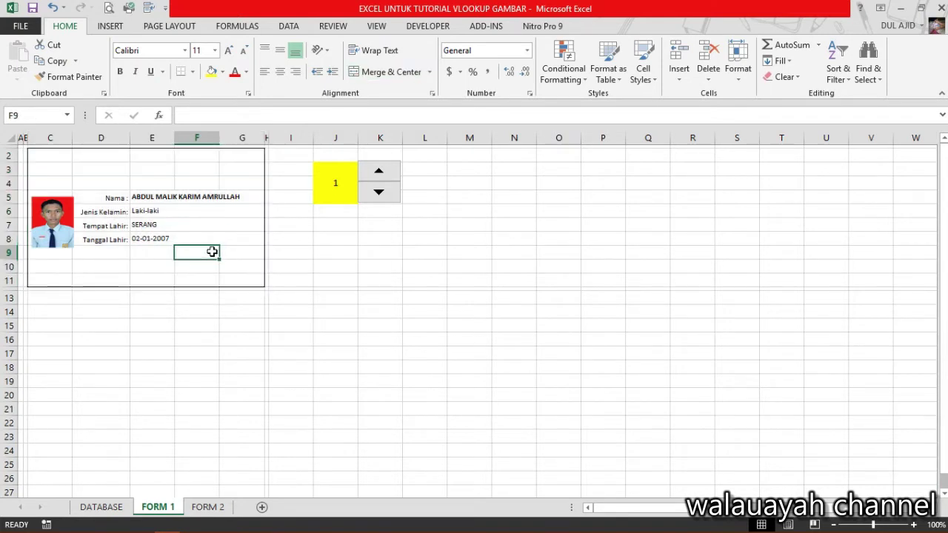
click(286, 239)
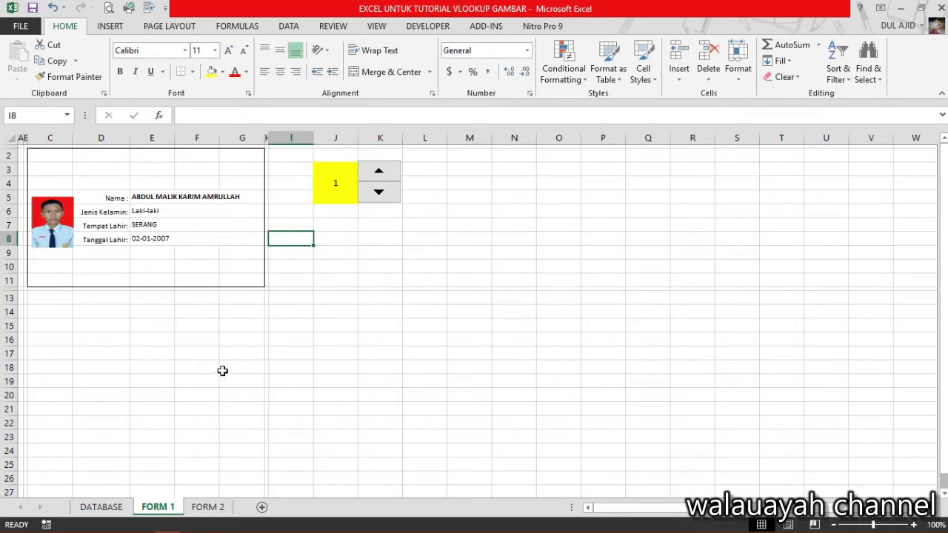
Compare the multi-card layout on the FORM 2 sheet with the single card on FORM 1.
click(208, 507)
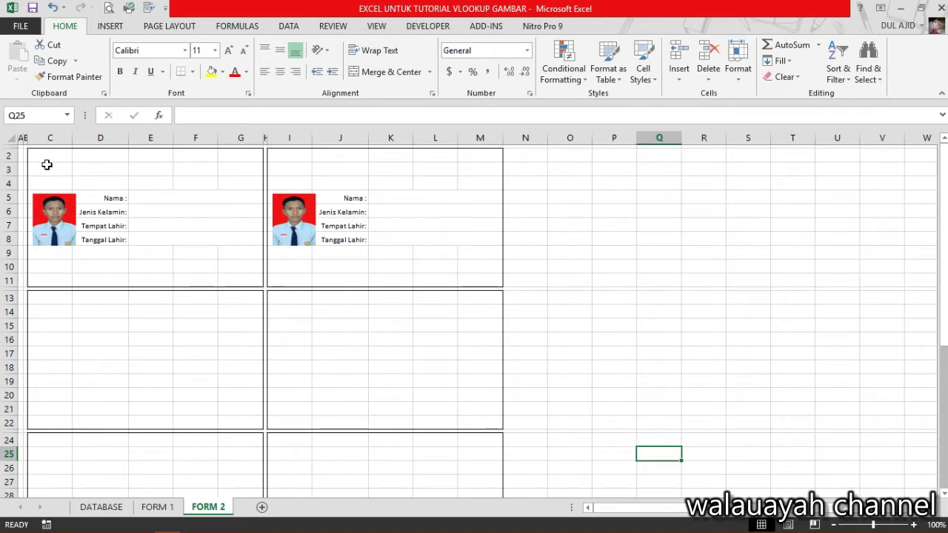
click(154, 508)
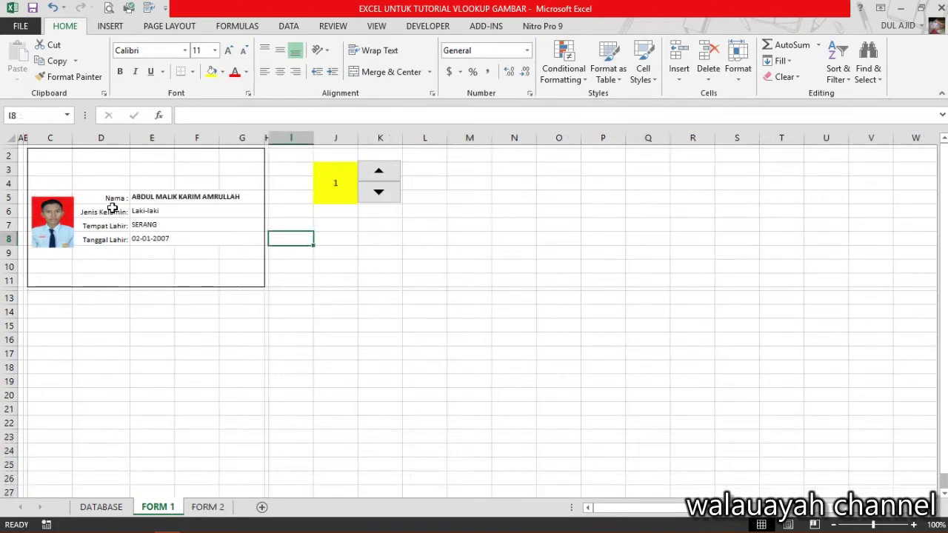
click(210, 509)
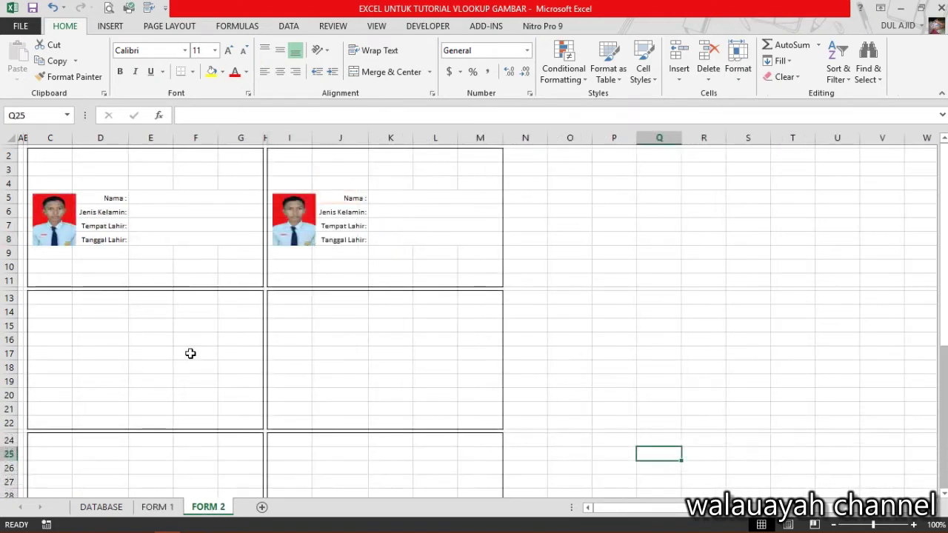
scroll(191, 354, down, 2)
scroll(190, 353, down, 5)
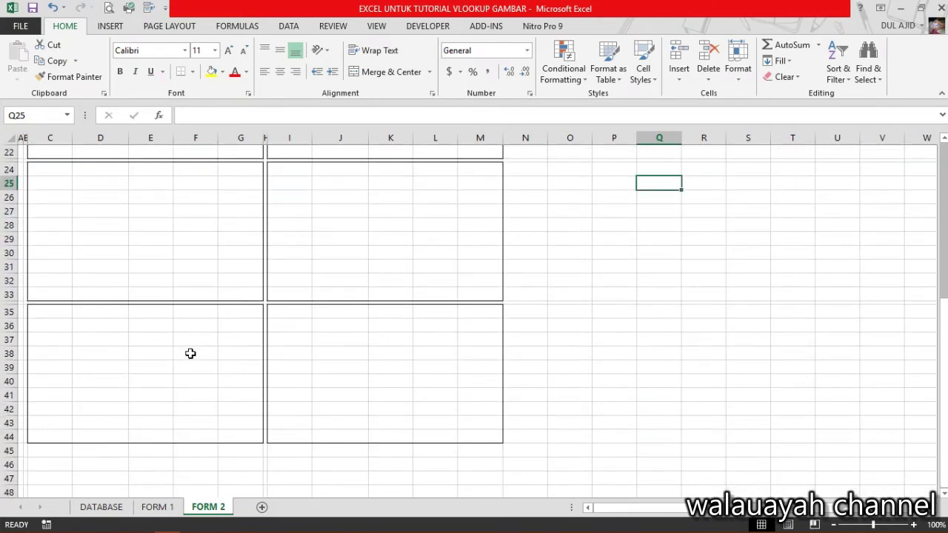
scroll(190, 353, up, 1)
scroll(252, 243, up, 6)
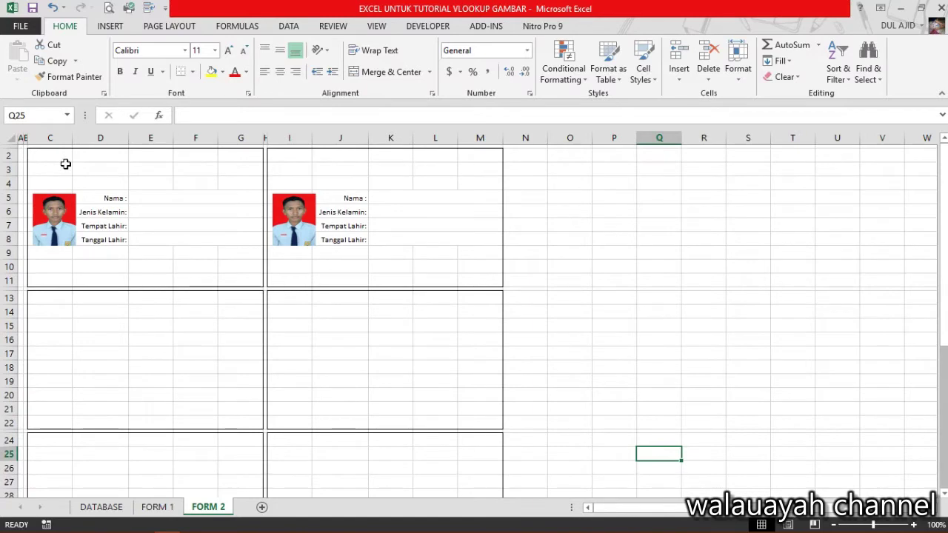
Check the blank fields of the FORM 2 cards against the source records on the DATABASE sheet.
click(67, 169)
click(344, 229)
click(341, 354)
click(152, 258)
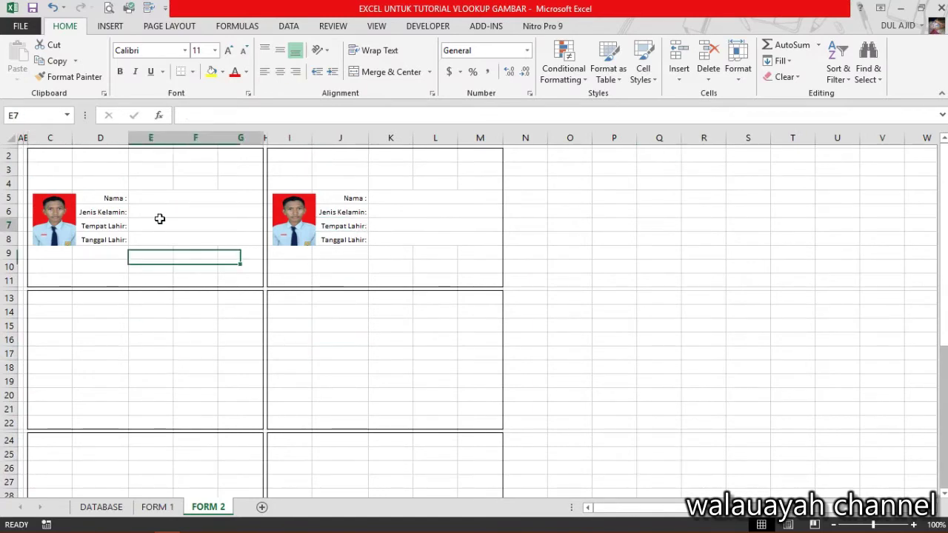
click(158, 223)
click(115, 508)
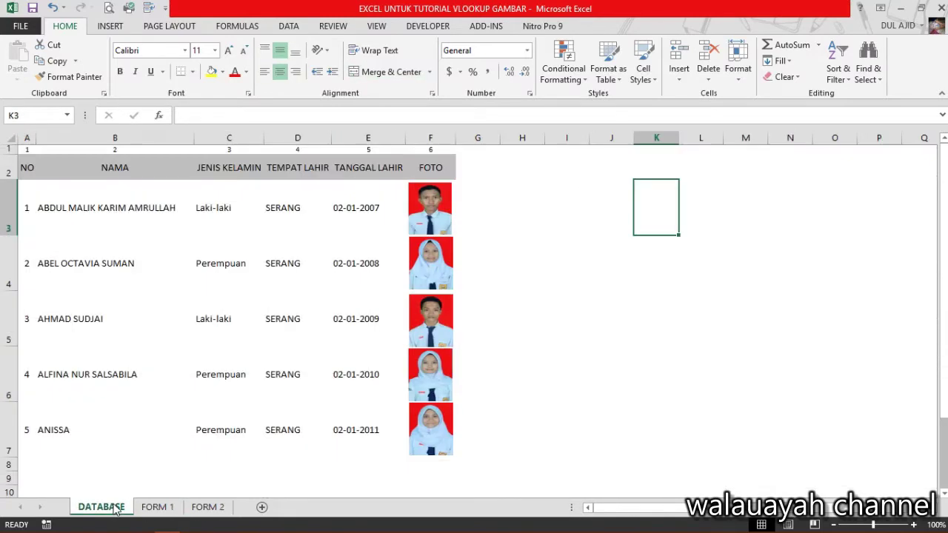
Delete the rows holding the four lower card frames on FORM 2, from row 23 down past row 44.
click(219, 510)
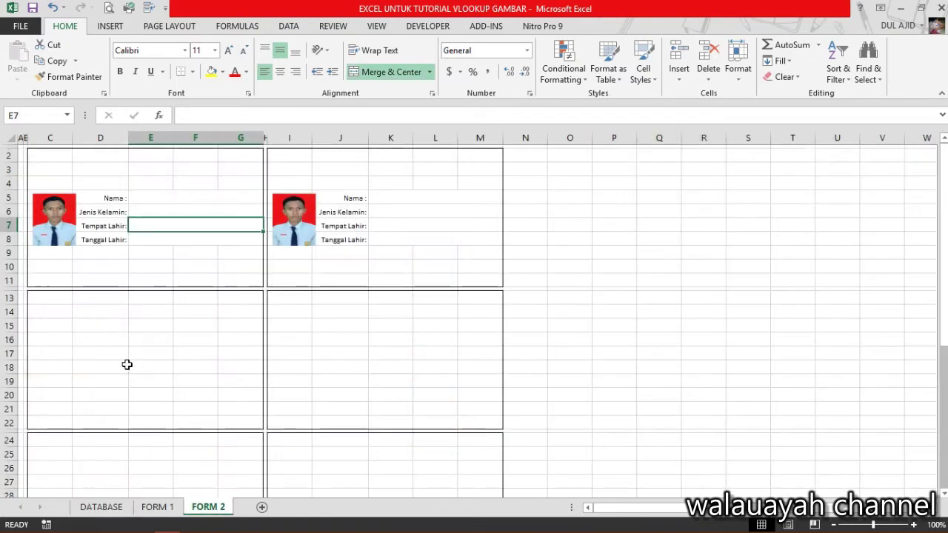
scroll(126, 367, down, 2)
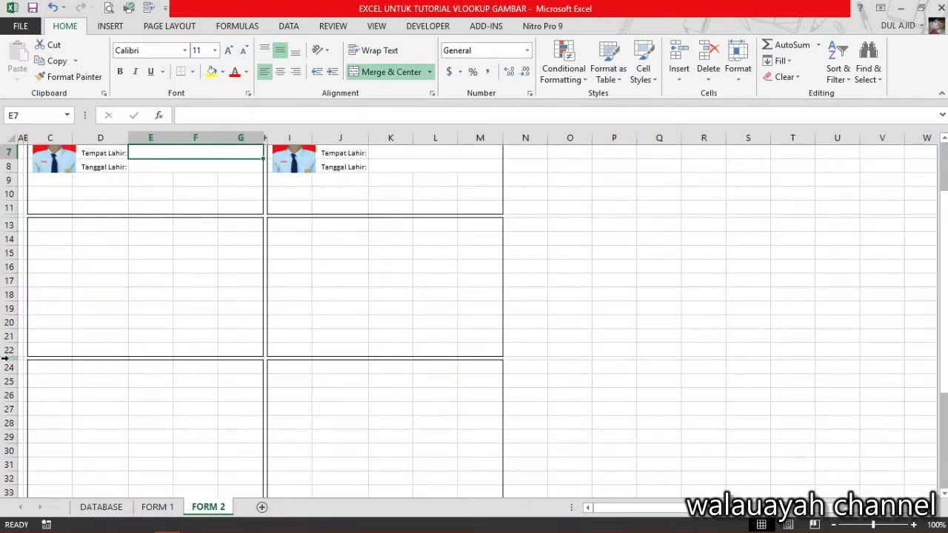
drag(5, 359, 22, 462)
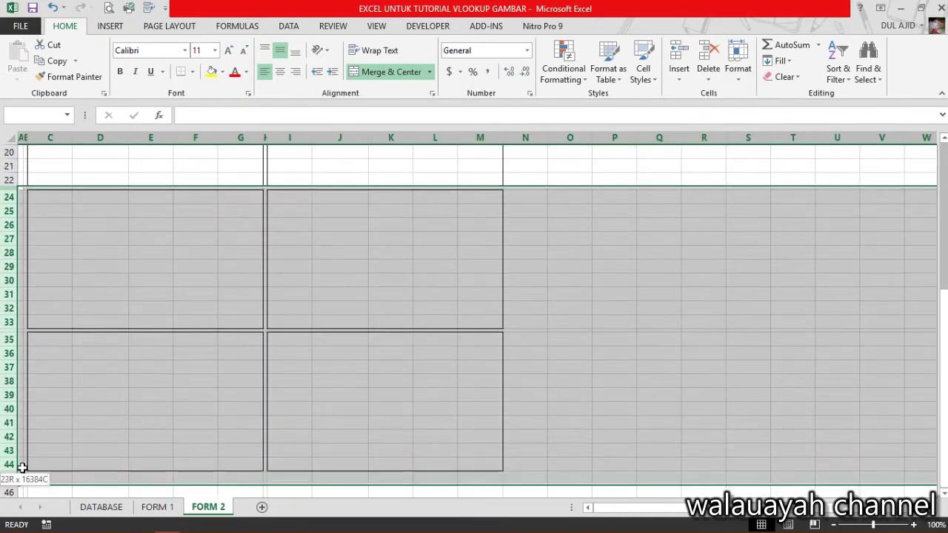
right_click(111, 393)
click(149, 289)
scroll(518, 267, up, 6)
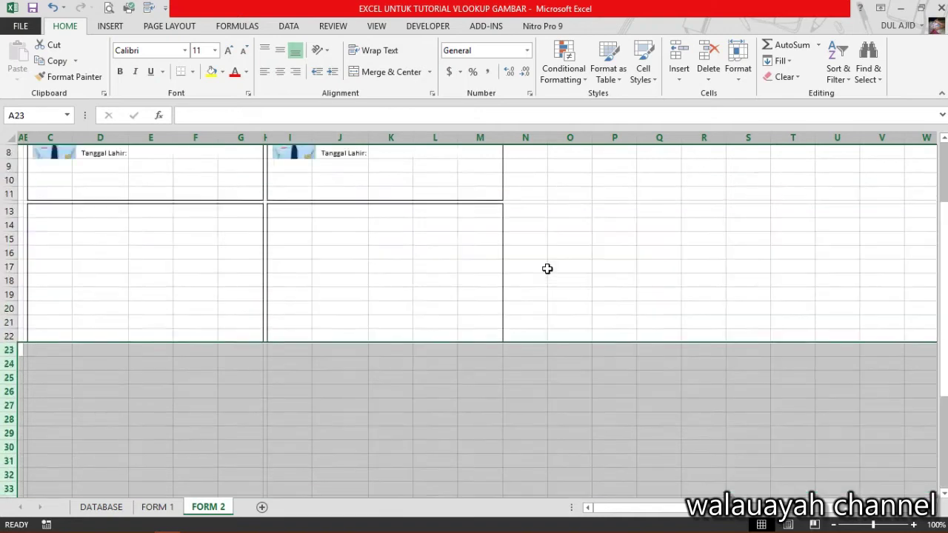
click(406, 268)
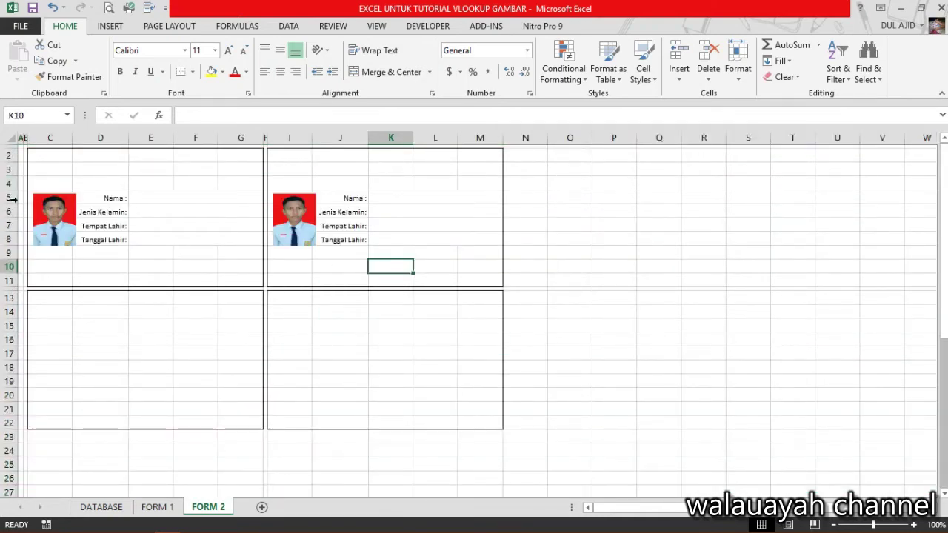
Copy the photo and label rows 5 to 8 into the second pair of card frames, starting at row 16.
drag(9, 197, 8, 240)
key(ctrl+c)
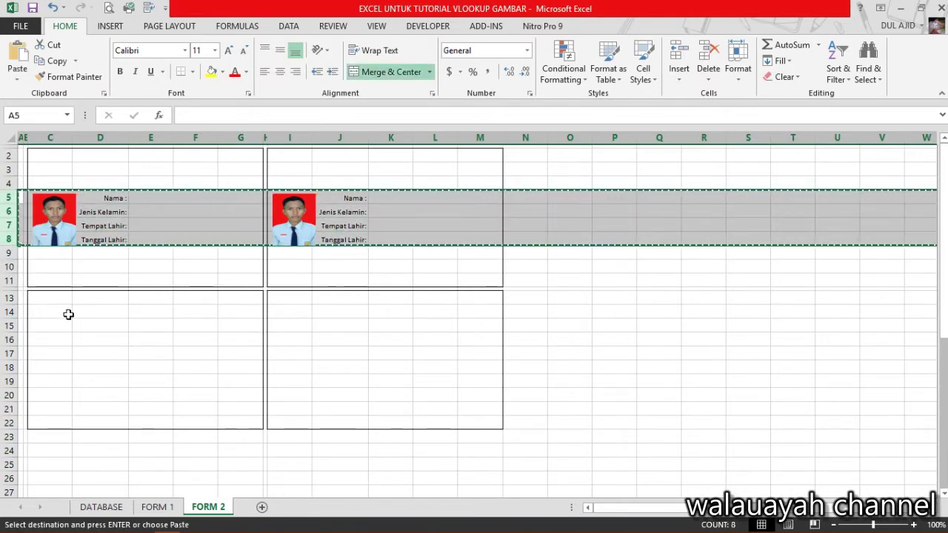
click(8, 339)
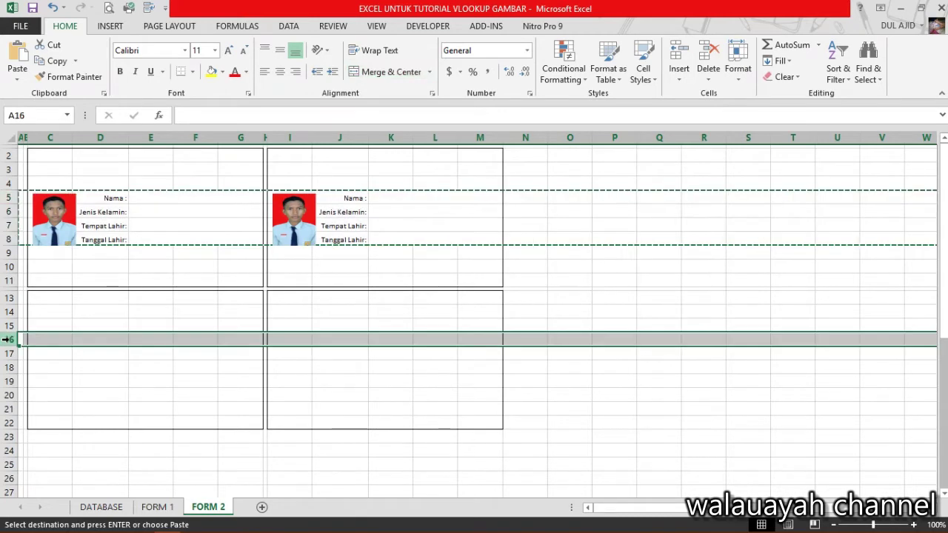
key(ctrl+v)
click(148, 342)
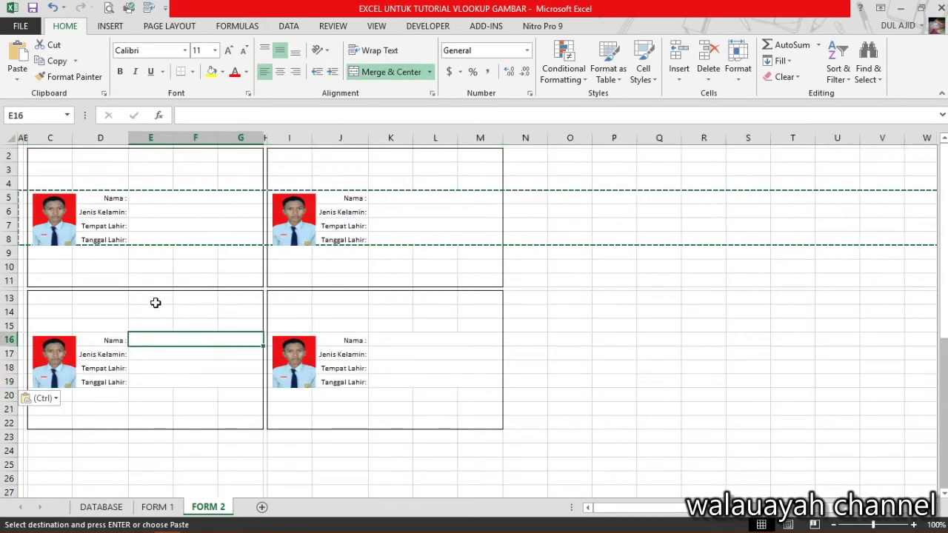
double_click(158, 299)
click(334, 322)
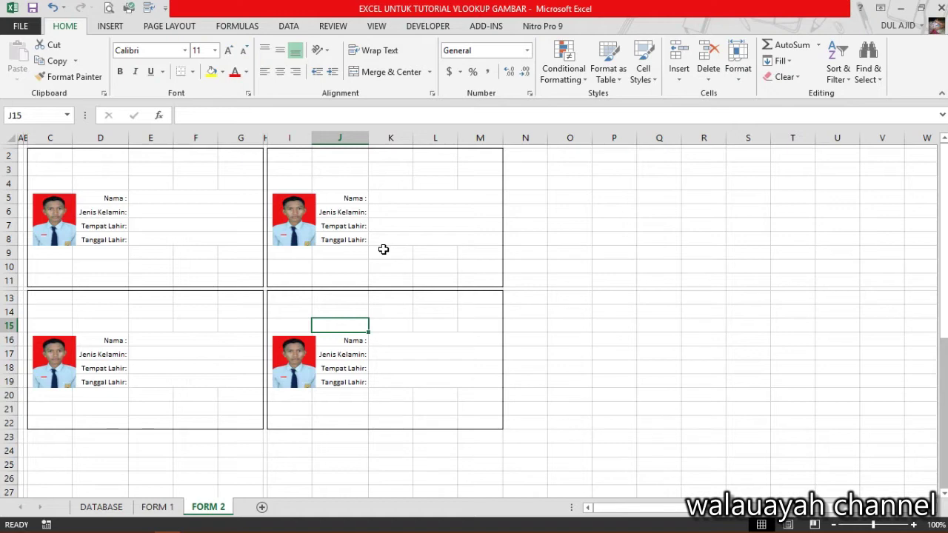
Merge and center cells P3:P4 on FORM 2 and fill the merged cell with yellow.
click(100, 507)
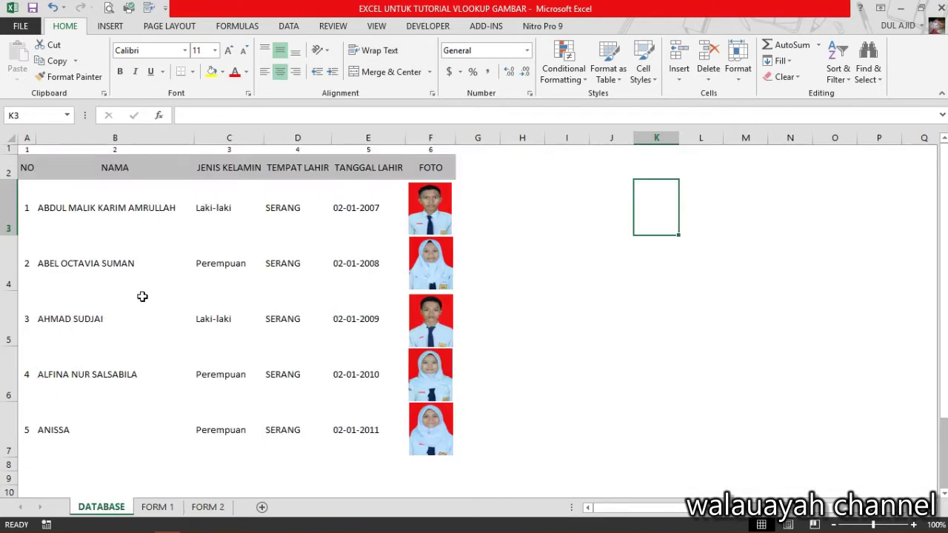
click(209, 509)
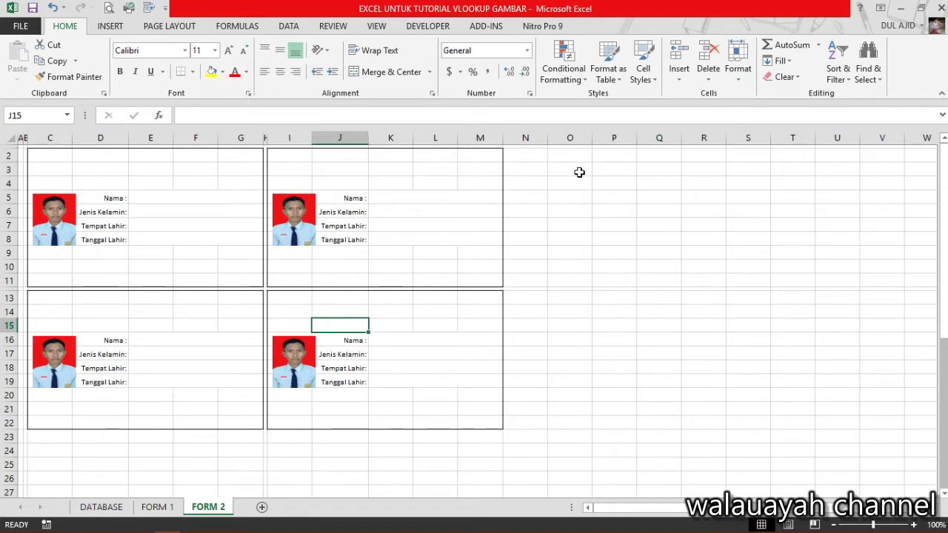
drag(601, 168, 609, 183)
click(386, 72)
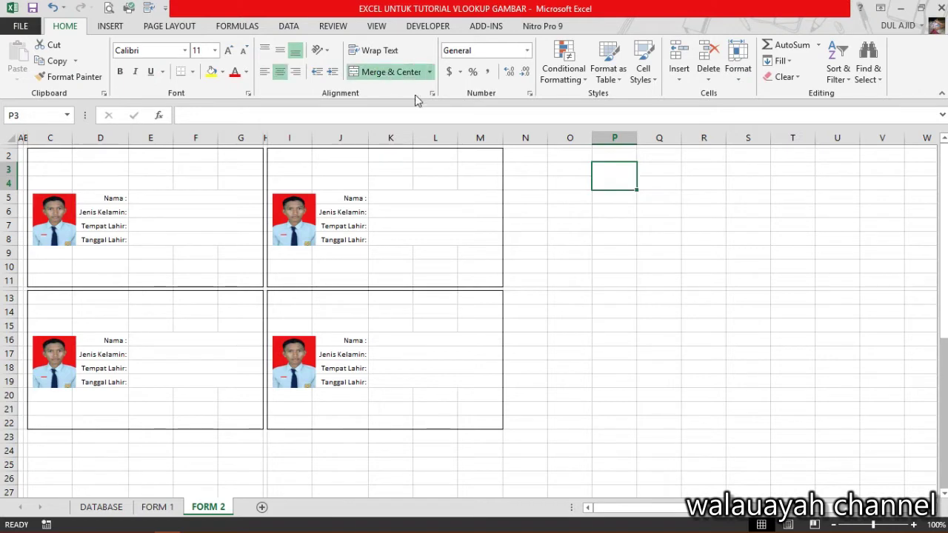
click(211, 76)
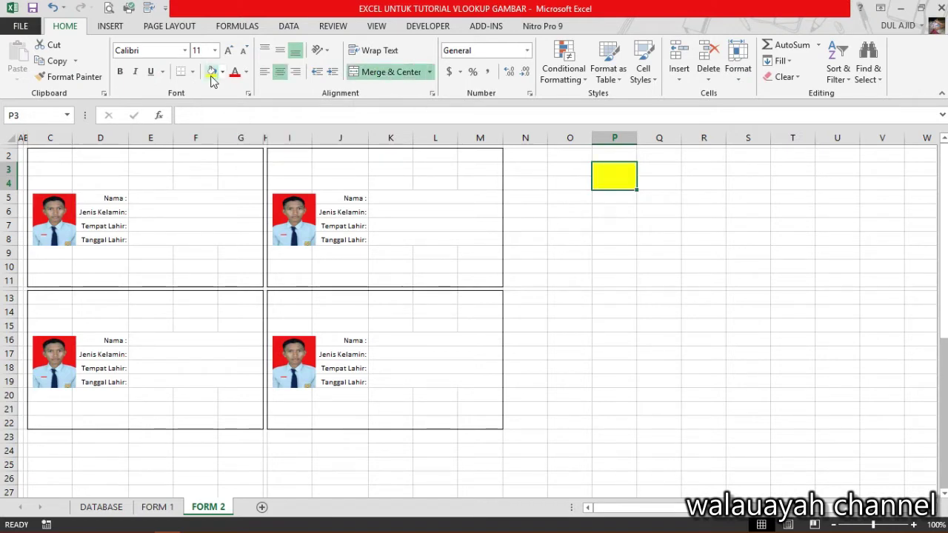
click(615, 235)
Insert a spinner form control directly beside the yellow cell, covering cells Q3:Q4.
click(613, 178)
click(417, 29)
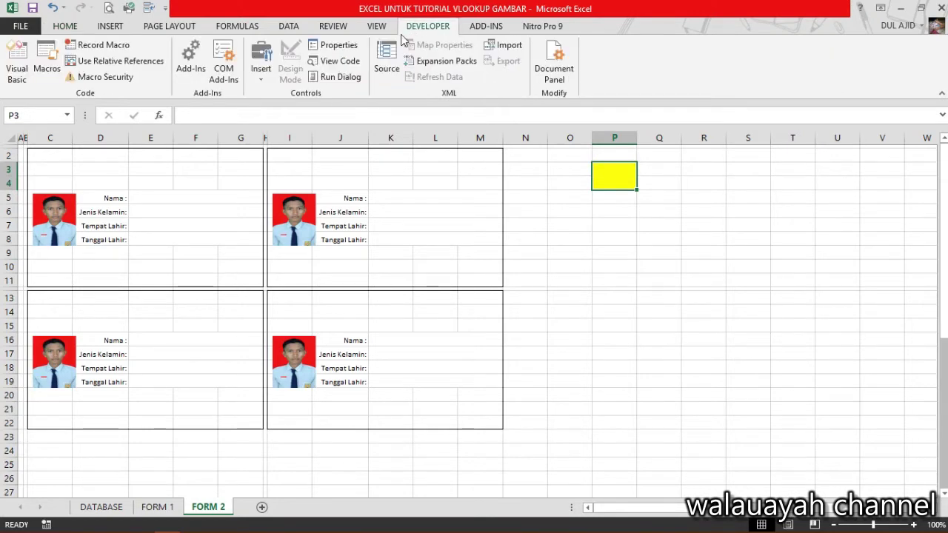
click(263, 80)
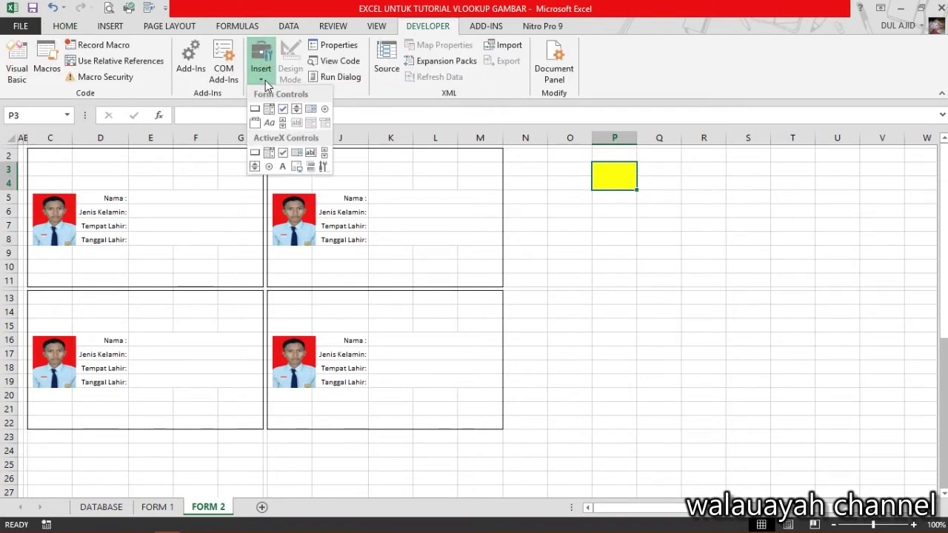
click(295, 110)
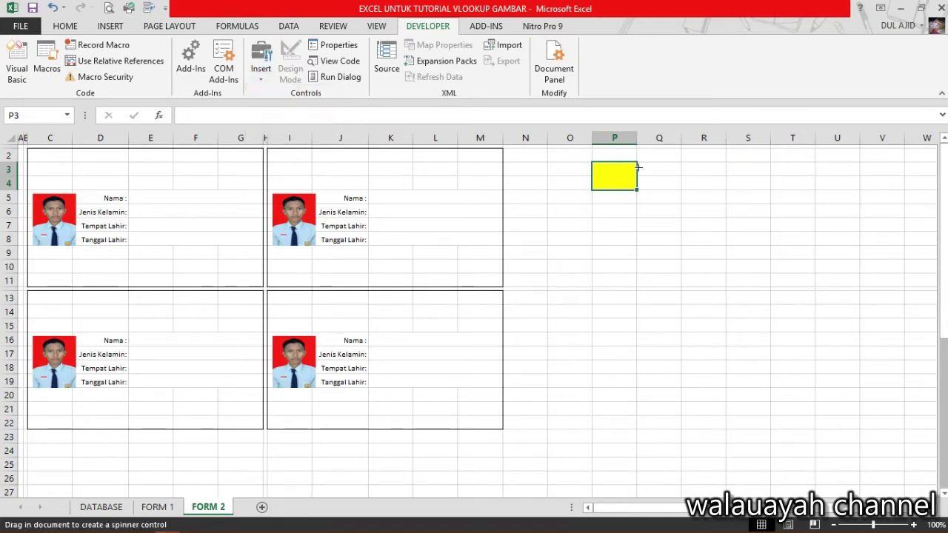
drag(637, 161, 678, 189)
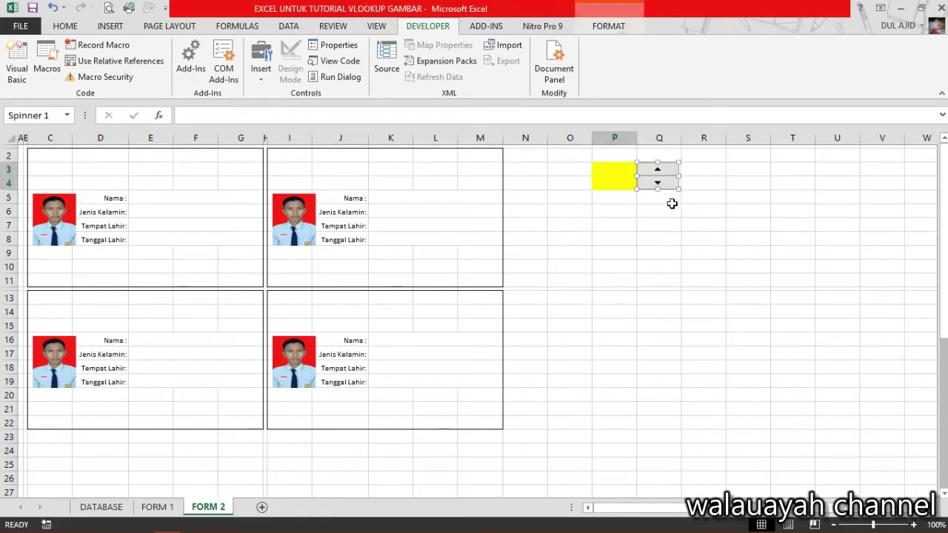
click(671, 198)
Review the yellow number cell and the empty Nama fields of all four cards.
click(605, 175)
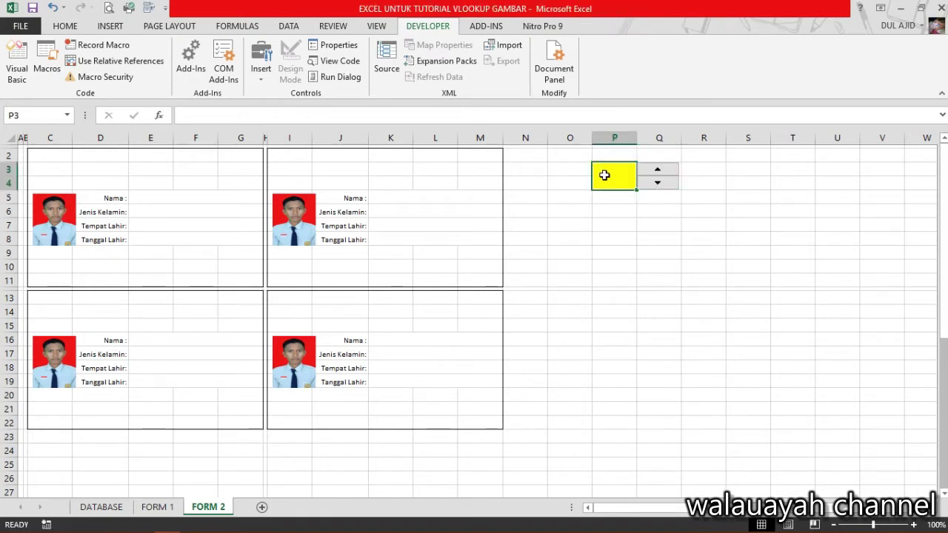
click(152, 196)
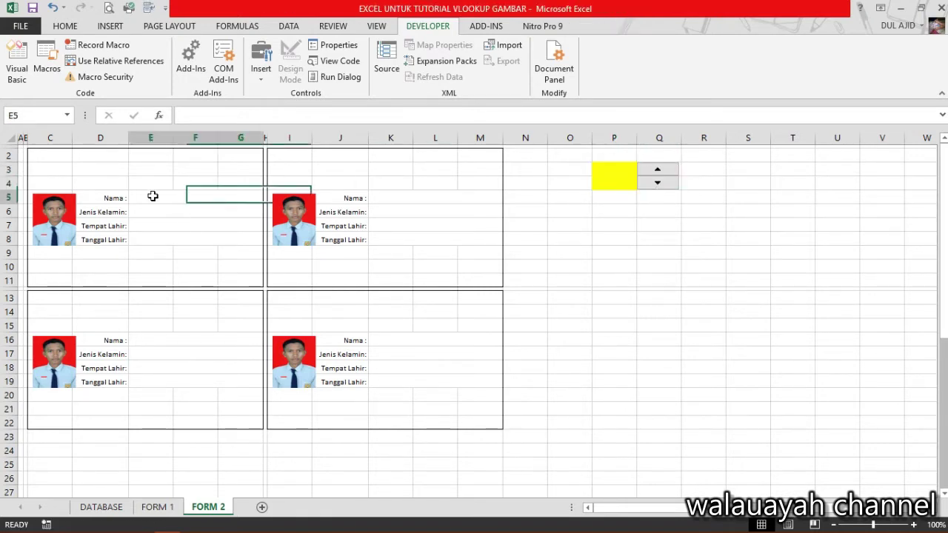
click(376, 197)
click(387, 339)
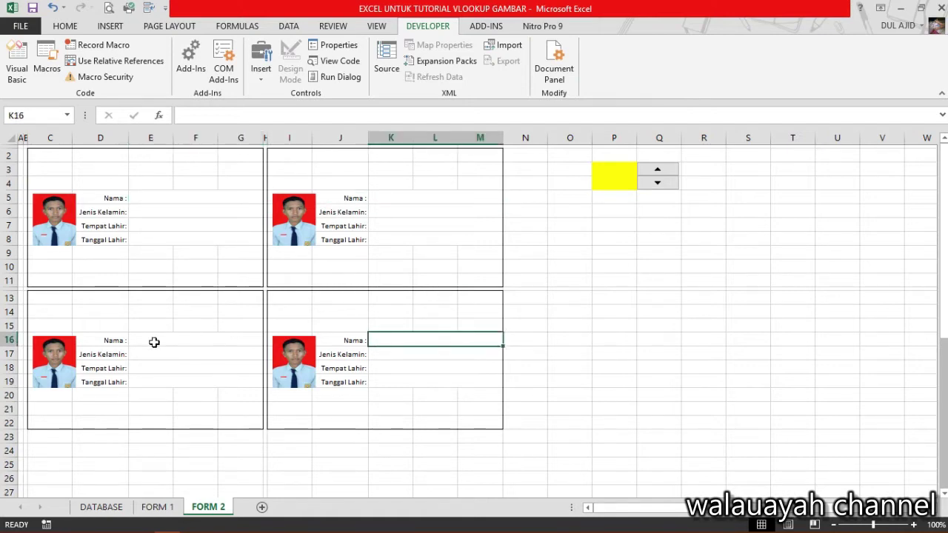
click(154, 340)
click(148, 198)
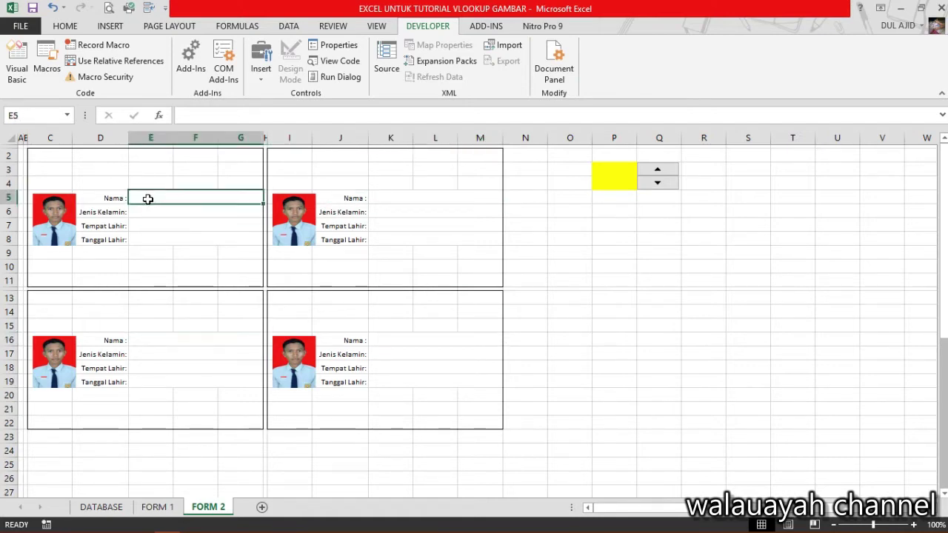
click(385, 202)
click(133, 342)
click(386, 340)
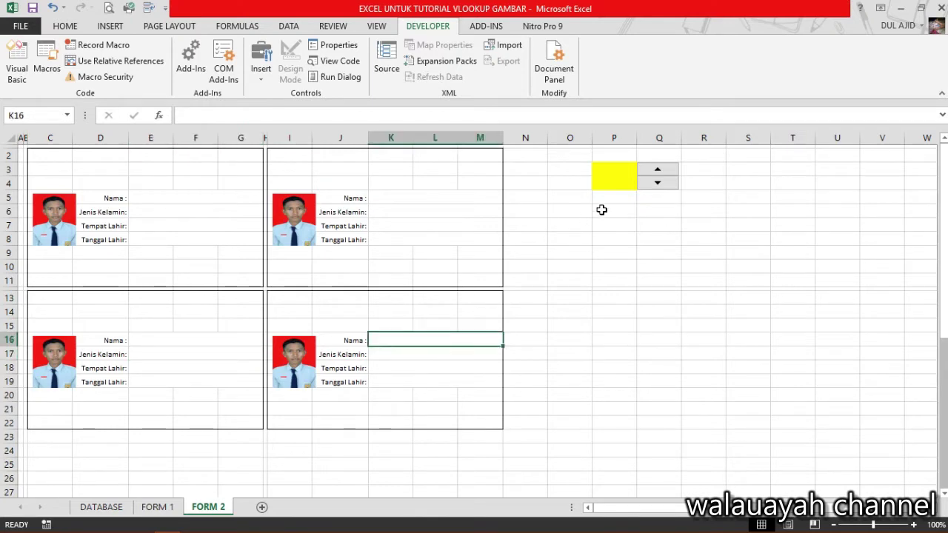
Enter 1 in the yellow merged cell P3 beside the spinner.
click(657, 183)
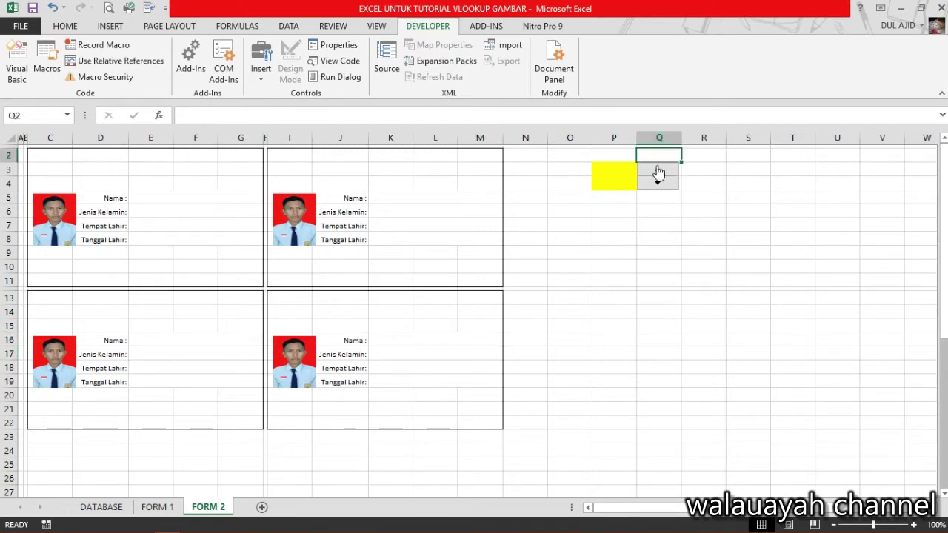
click(622, 181)
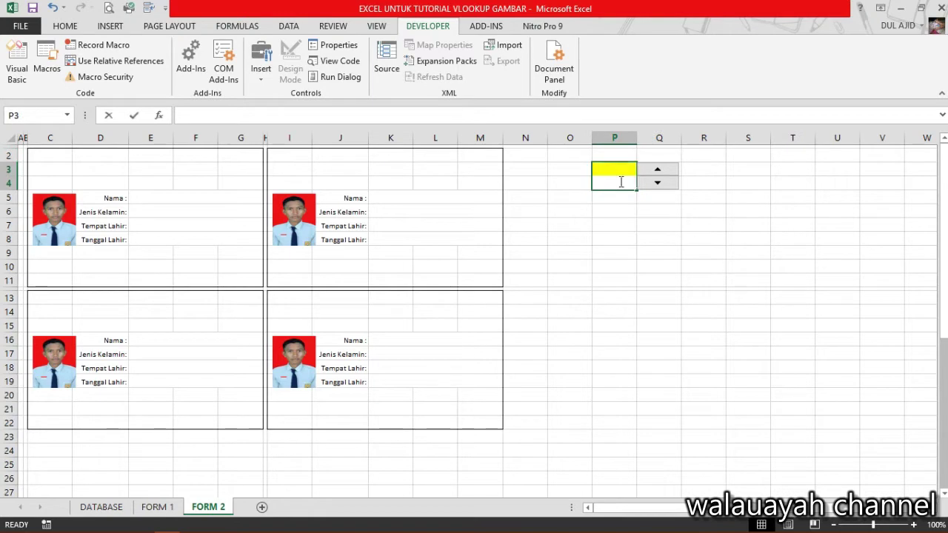
text(1)
key(Return)
Middle-align the number in the yellow cell P3 vertically and set its font size to 14.
click(619, 181)
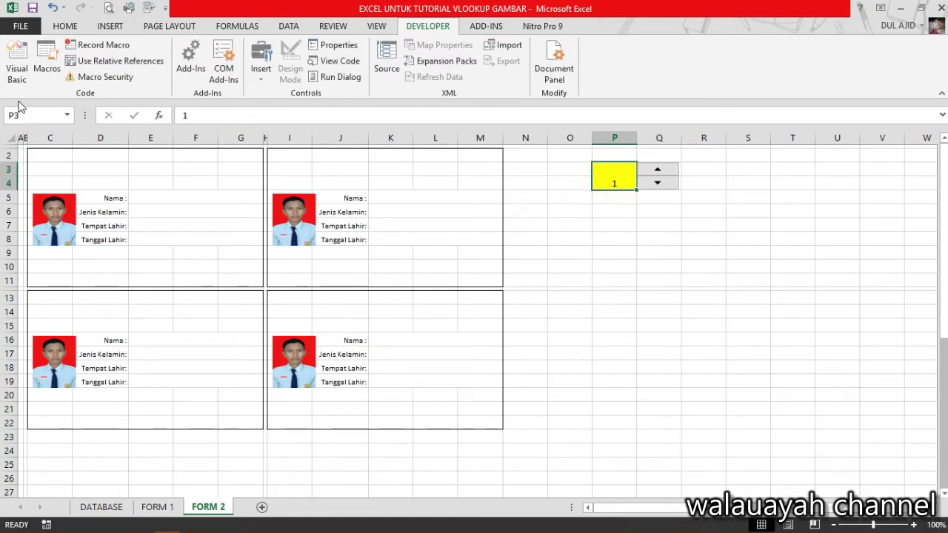
click(65, 26)
click(282, 52)
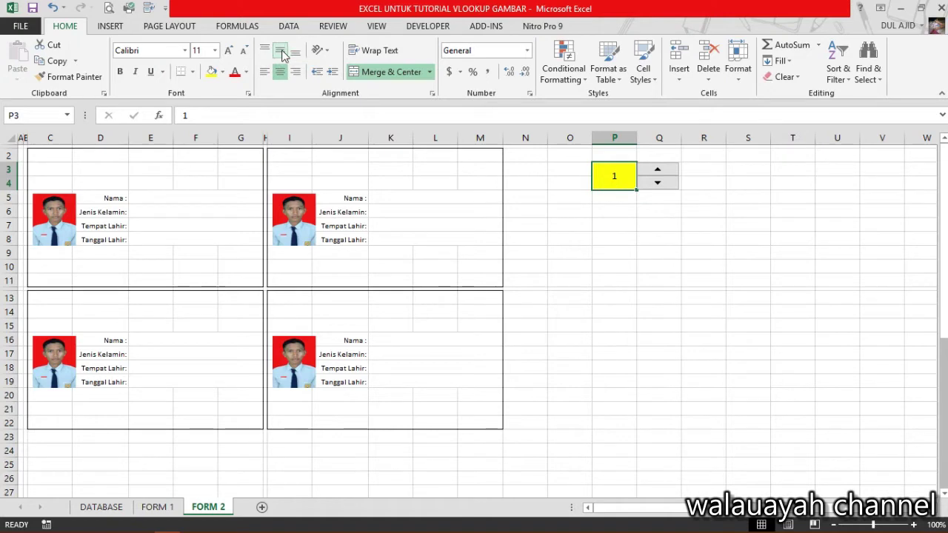
click(215, 51)
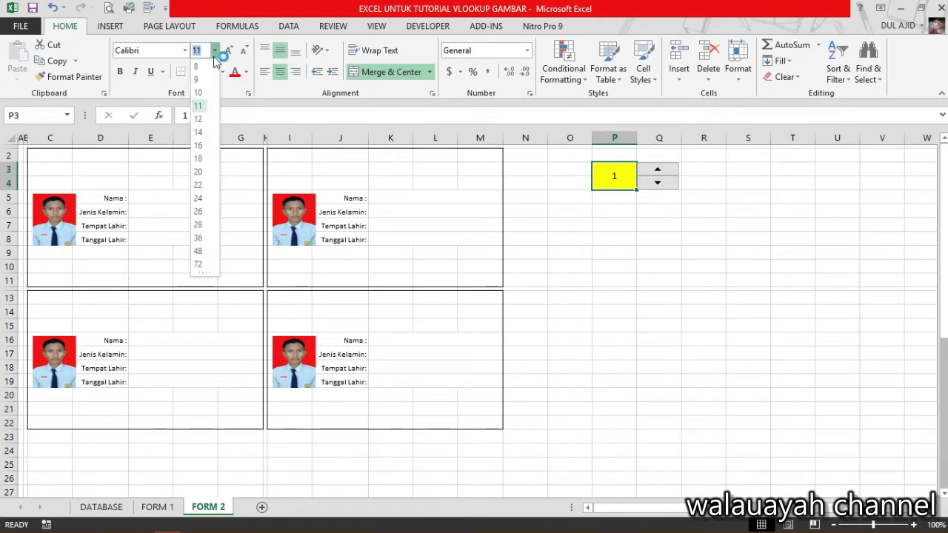
click(198, 132)
click(647, 250)
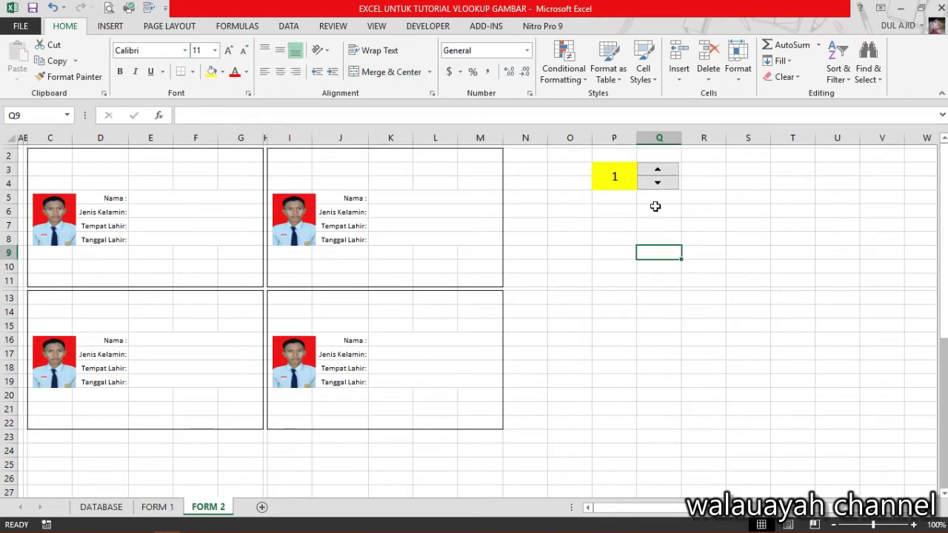
Set the spinner control's minimum value to 1 and its maximum value to 100.
right_click(657, 172)
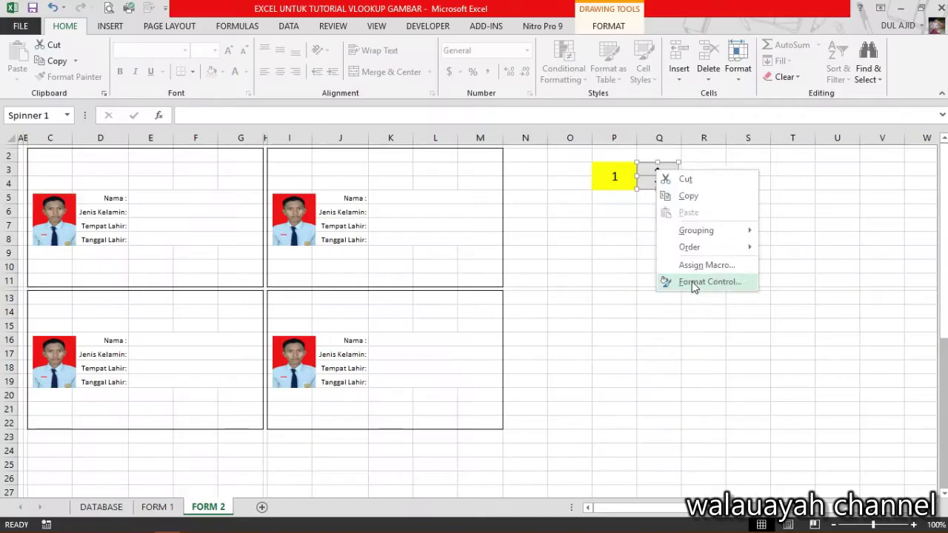
click(563, 341)
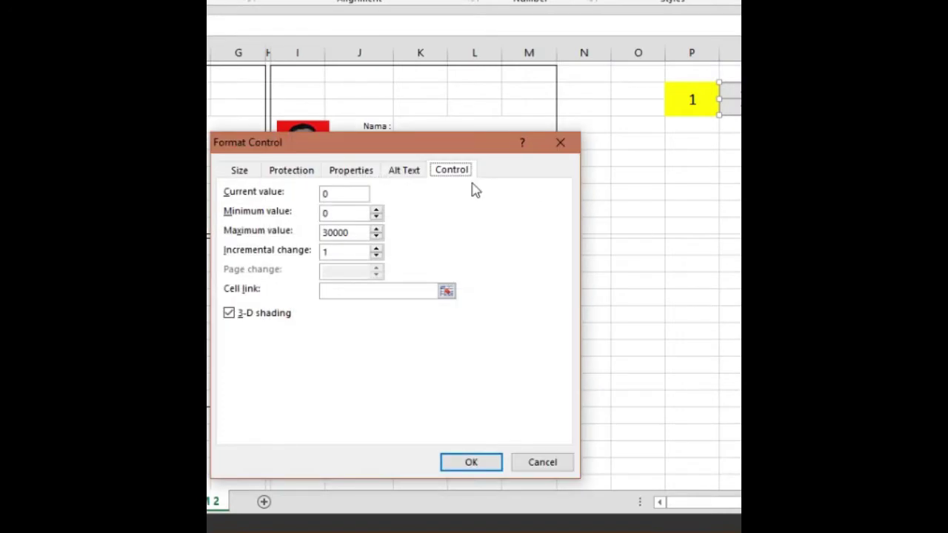
click(376, 210)
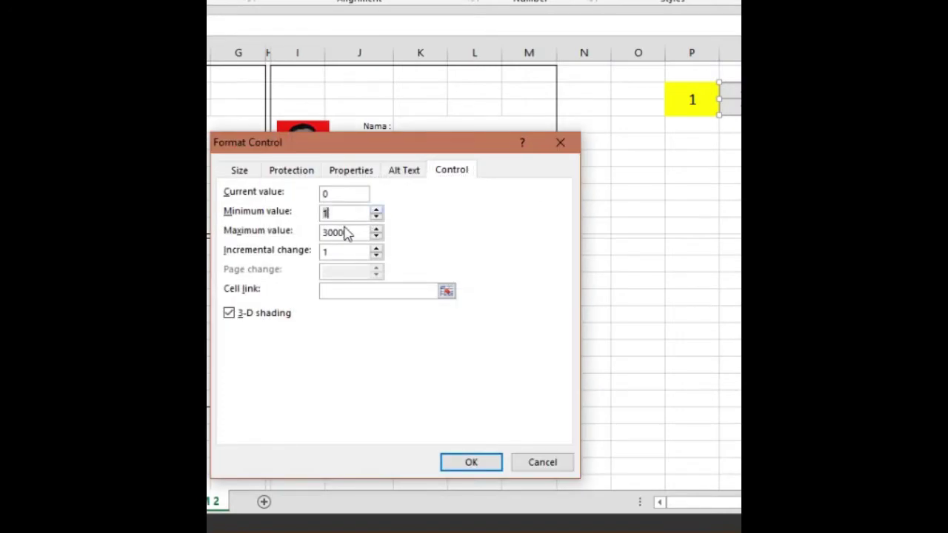
drag(354, 234, 317, 233)
text(100)
Link the spinner to cell $P$3 and apply the control settings.
click(447, 292)
click(682, 100)
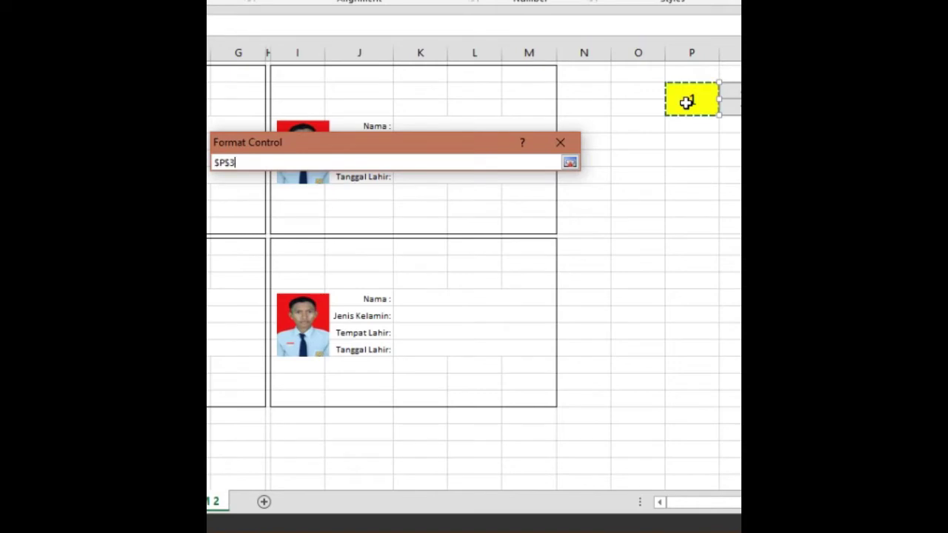
click(570, 162)
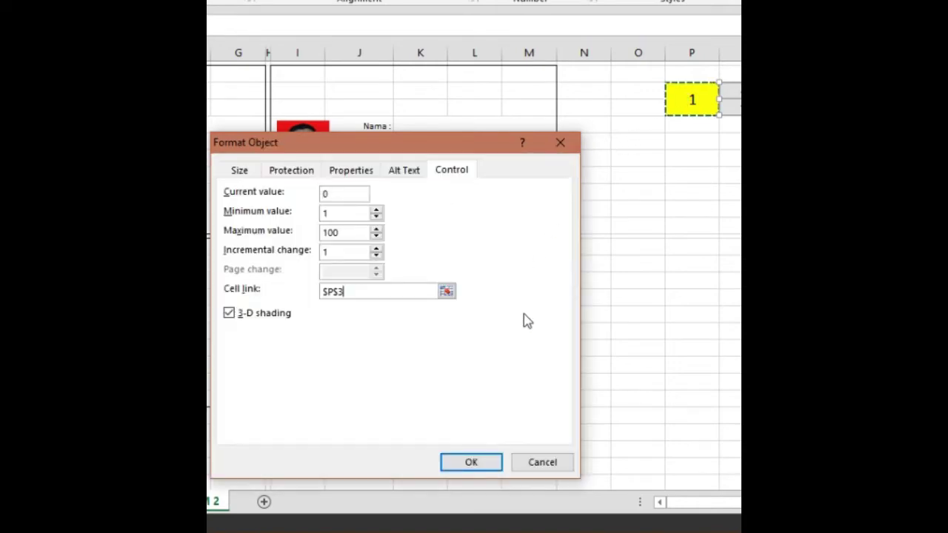
click(471, 462)
click(659, 251)
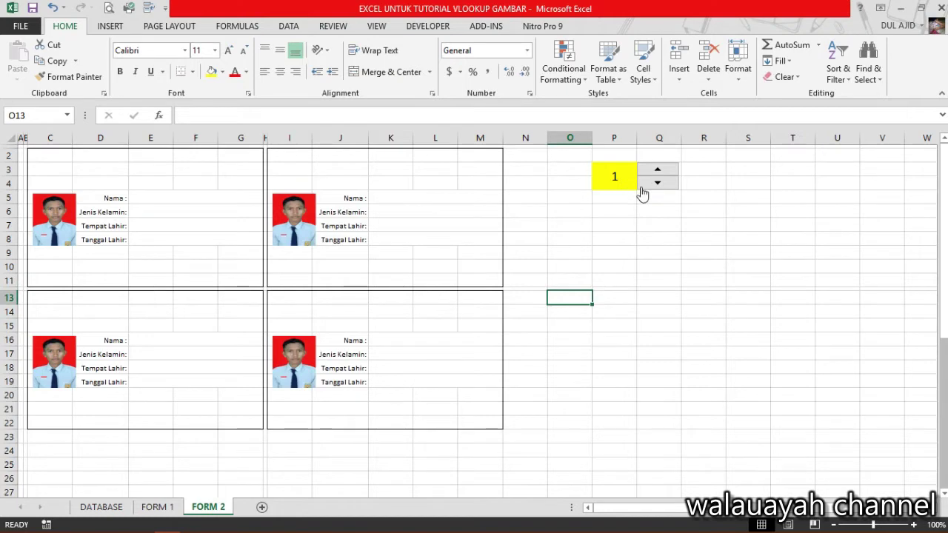
Test the spinner by stepping the number in the yellow cell up and down.
click(664, 170)
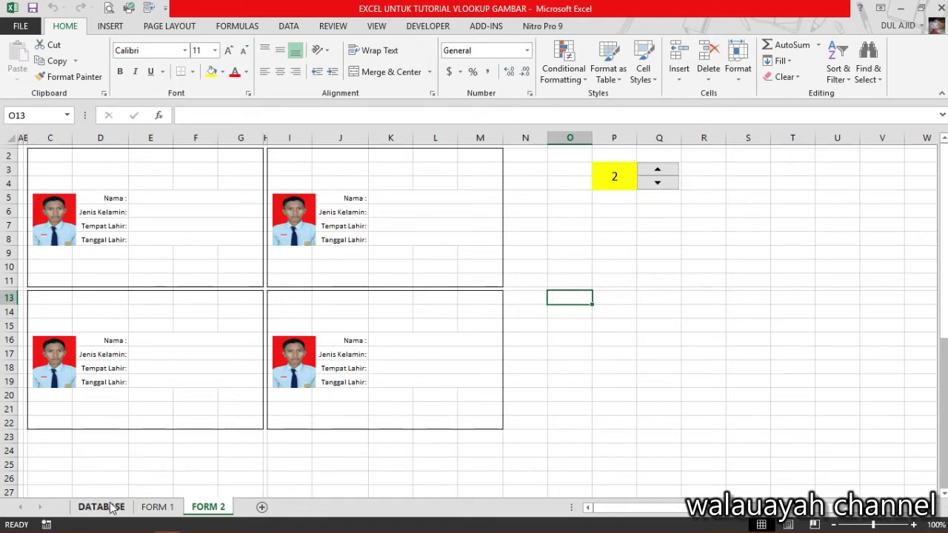
click(658, 183)
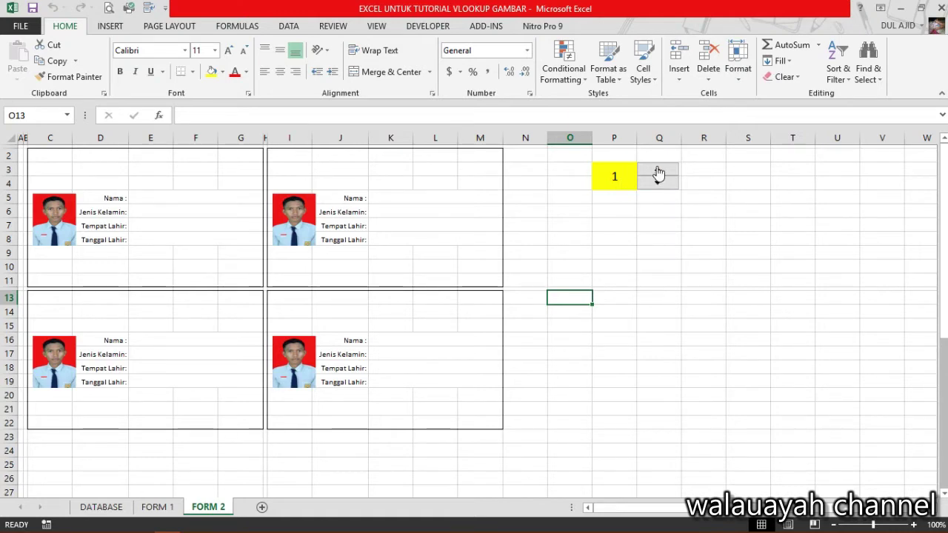
click(658, 170)
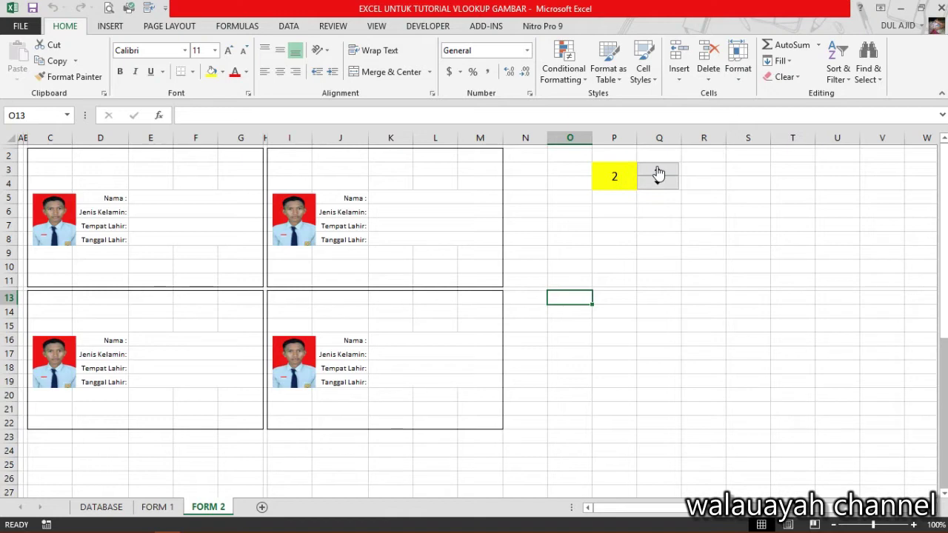
click(657, 183)
Check the Nama fields of all four cards against spinner values 1 and 2, and return the spinner to 1.
click(135, 198)
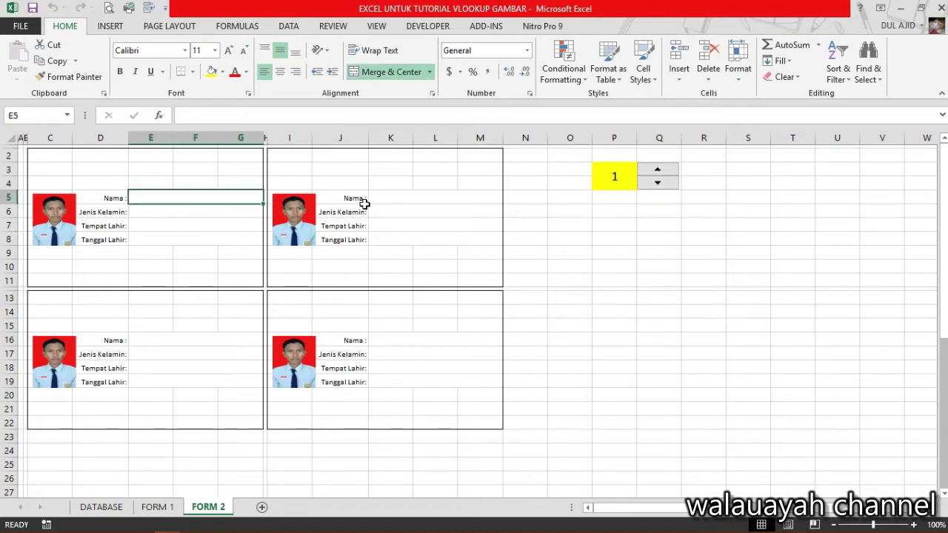
click(387, 198)
click(157, 340)
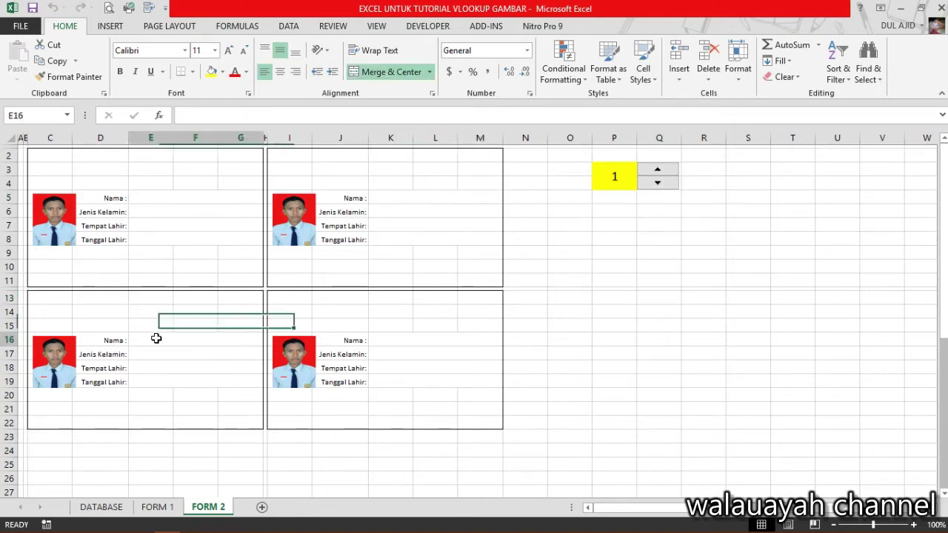
click(393, 340)
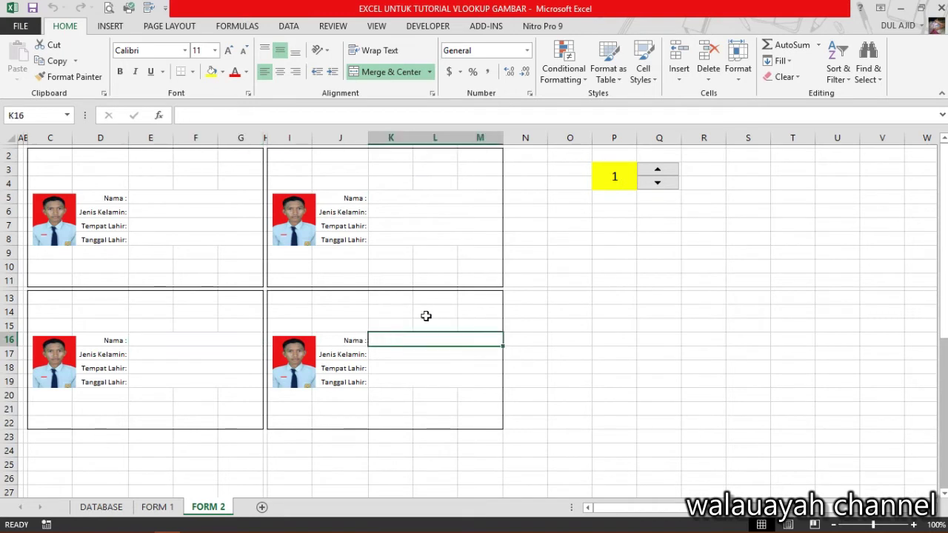
click(654, 172)
click(135, 202)
click(395, 199)
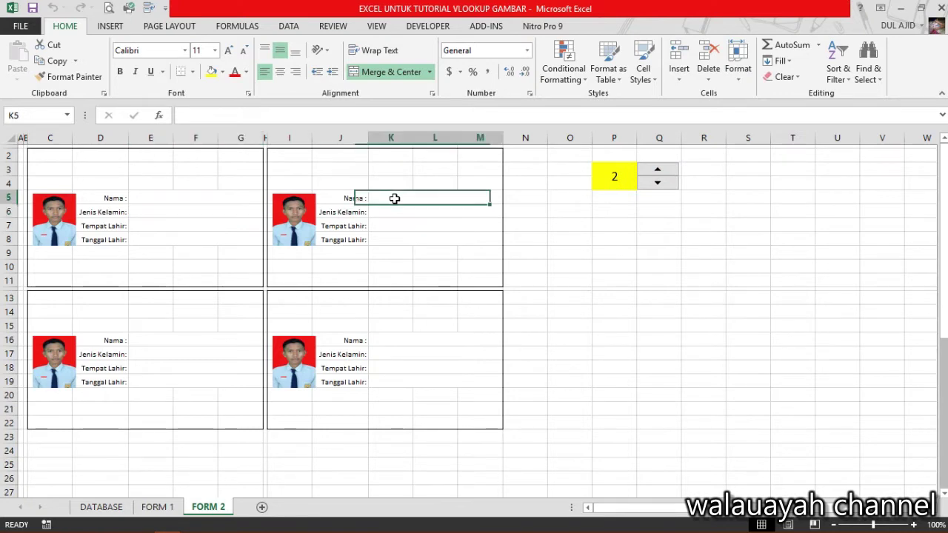
click(151, 339)
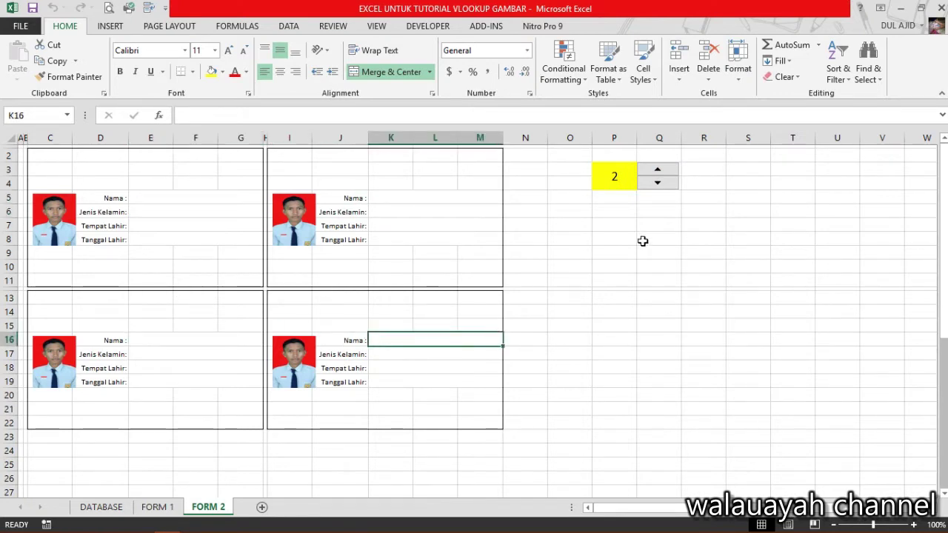
click(627, 174)
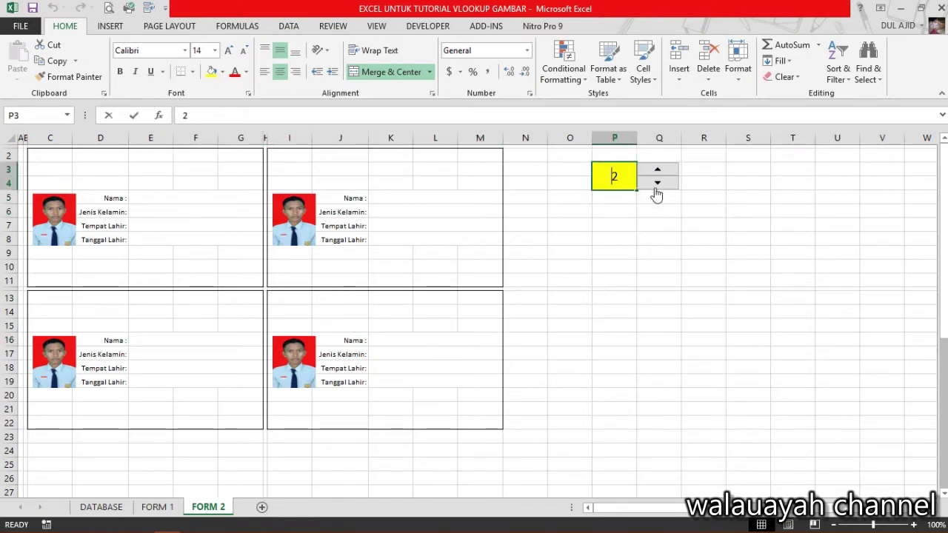
click(657, 183)
Set the spinner's incremental change to 5 and pick cell $P$3 again as its cell link.
right_click(658, 172)
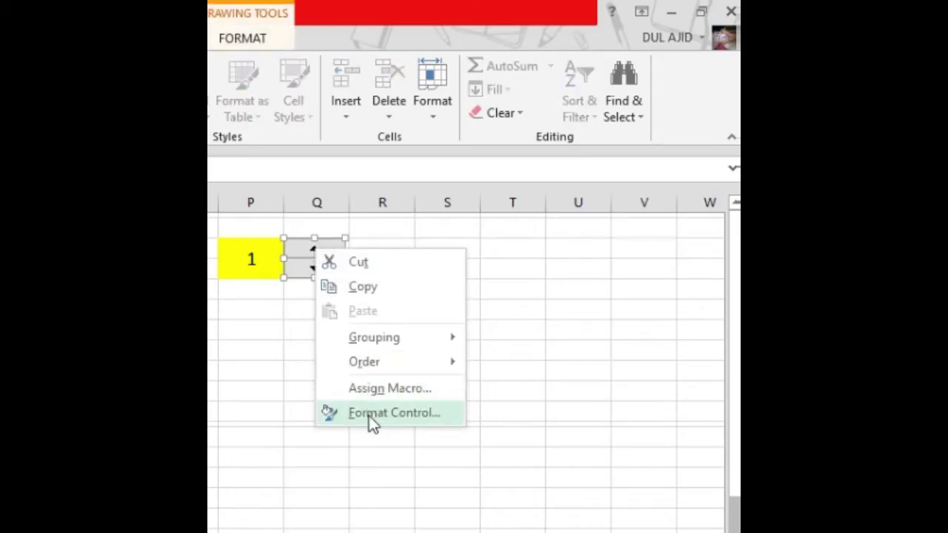
click(369, 413)
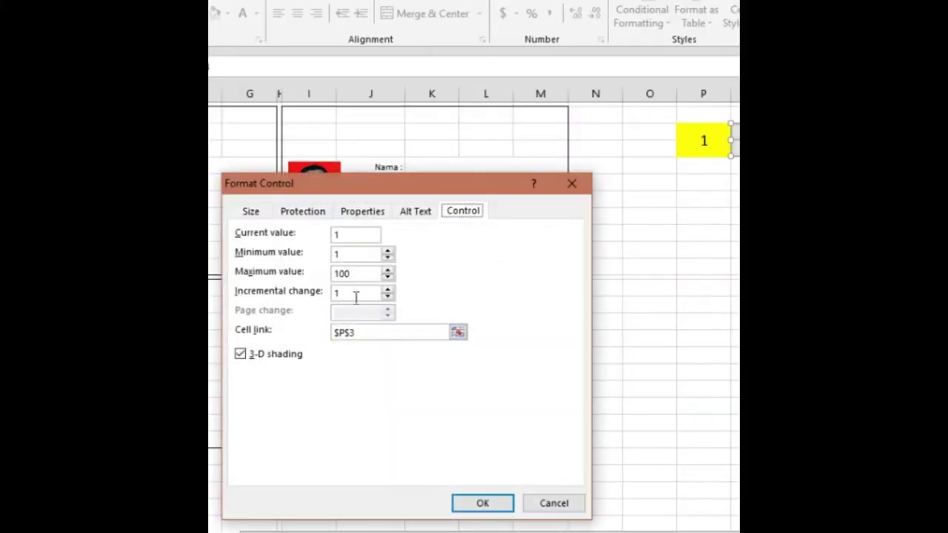
drag(354, 294, 319, 296)
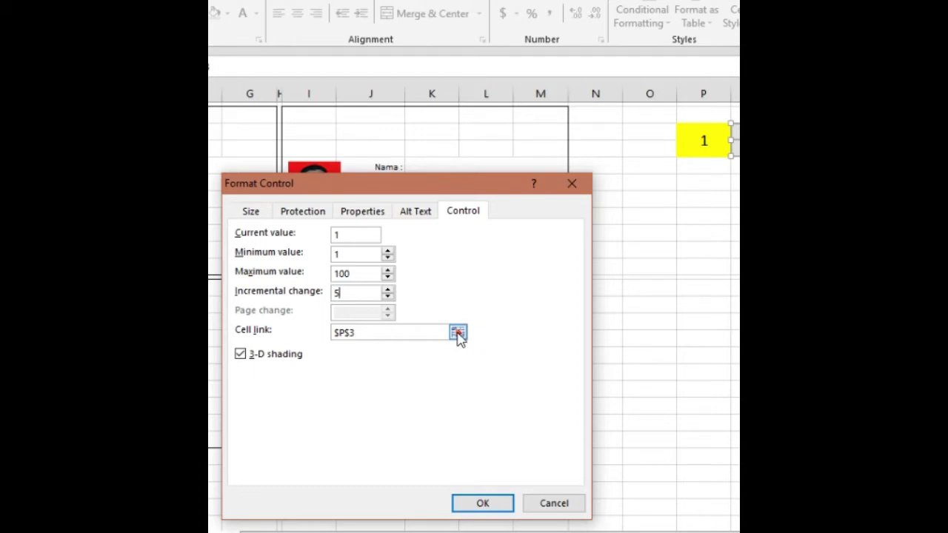
click(458, 333)
click(699, 142)
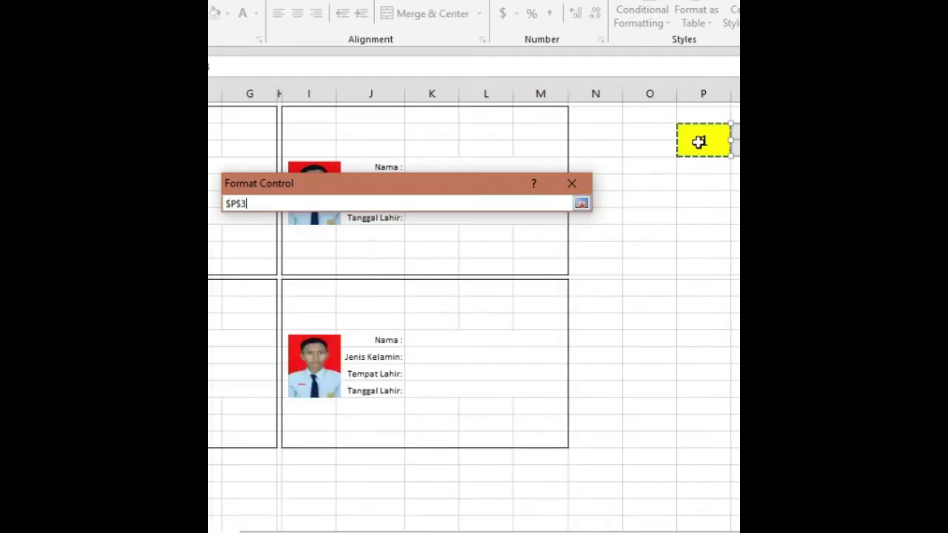
click(583, 204)
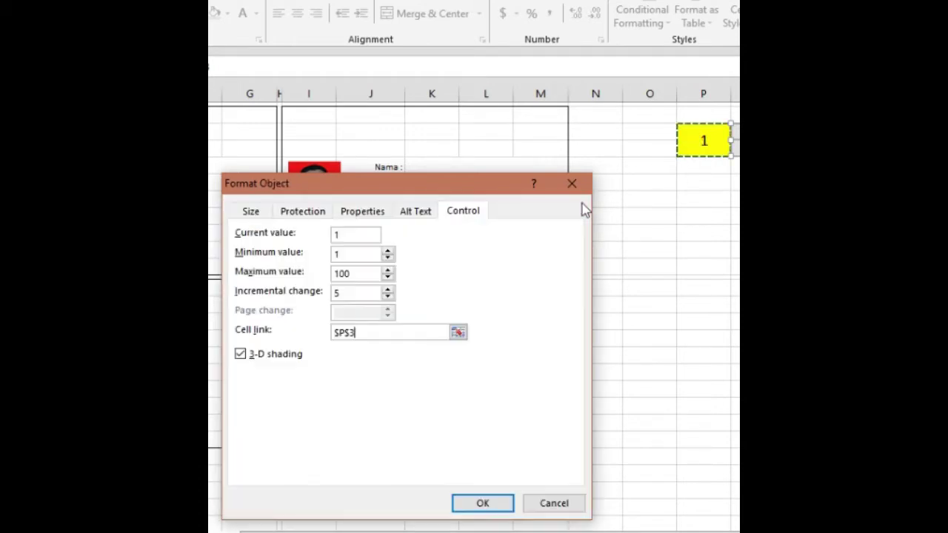
click(482, 504)
click(687, 357)
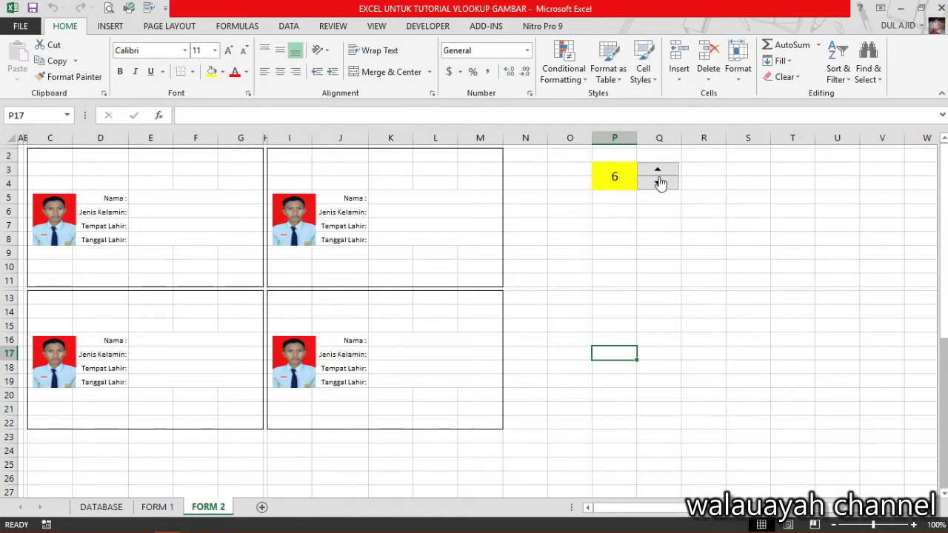
Set the spinner's incremental change to 4 so it advances by one set of four cards.
right_click(660, 182)
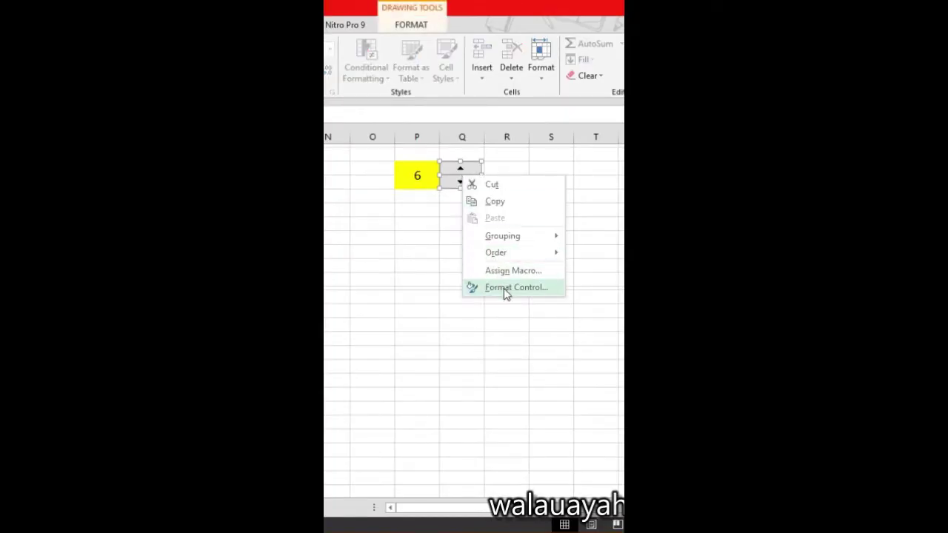
click(700, 287)
click(327, 304)
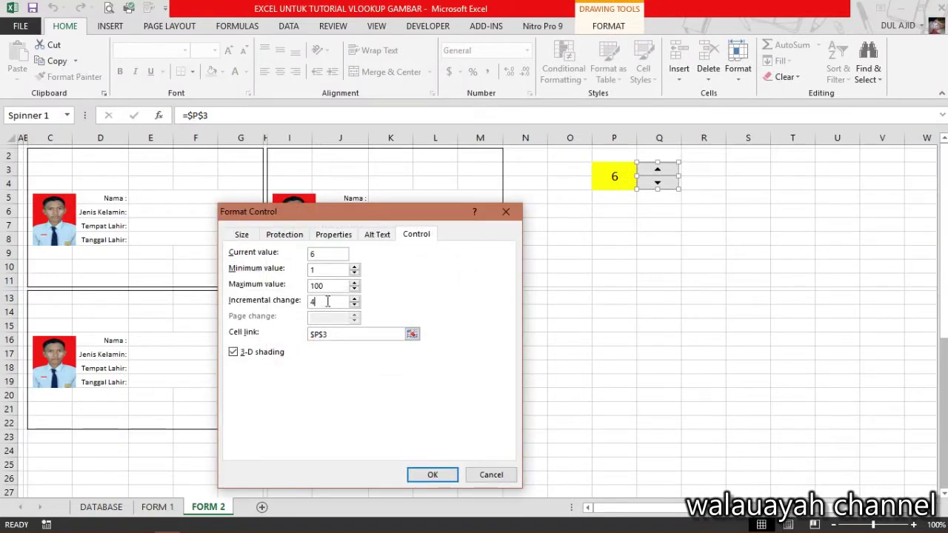
click(447, 477)
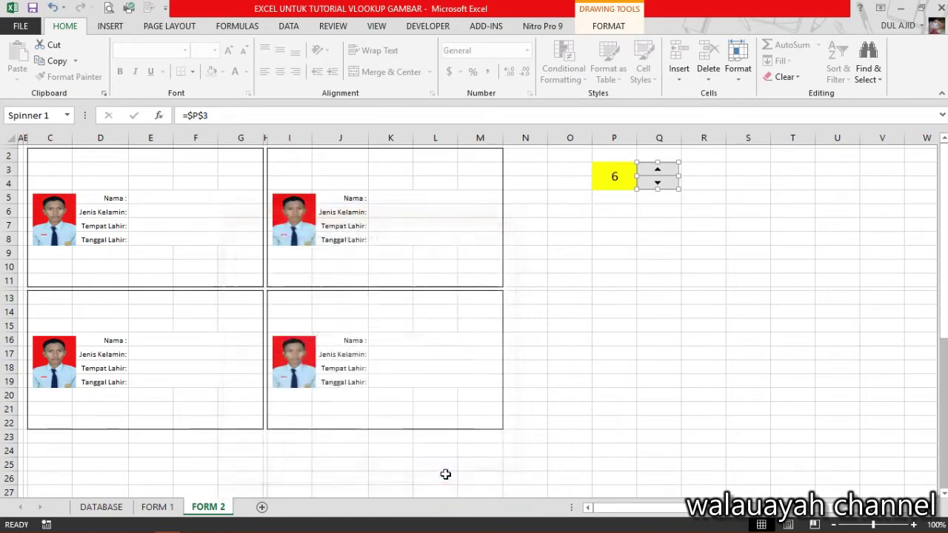
click(715, 280)
Reset the number in the yellow cell P3 to 1.
click(624, 176)
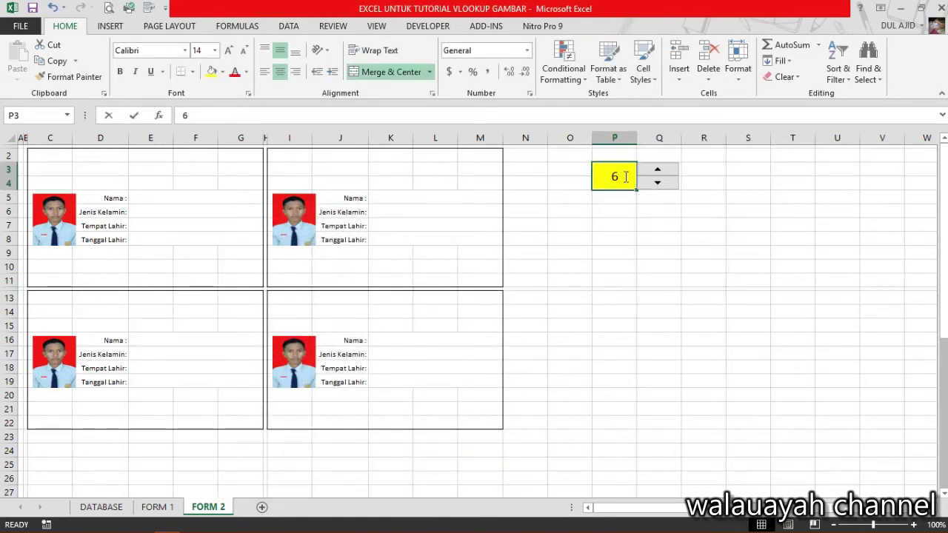
text(1)
key(Return)
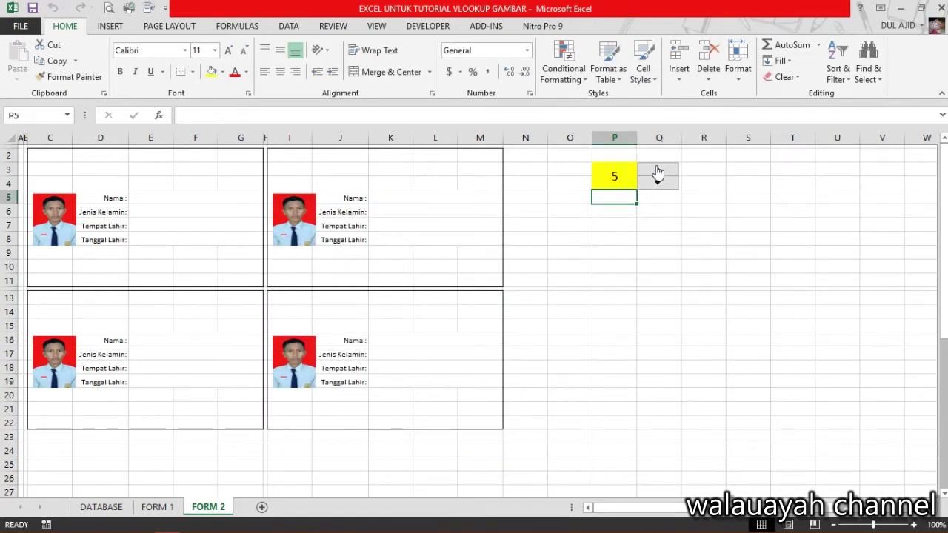
Test the spinner's four-step increments upward and return the yellow cell to 1.
click(658, 183)
click(660, 170)
click(660, 171)
click(660, 171)
click(660, 182)
click(660, 184)
Put the number 1 in cell C4, directly above the first card's photo.
click(56, 182)
click(144, 199)
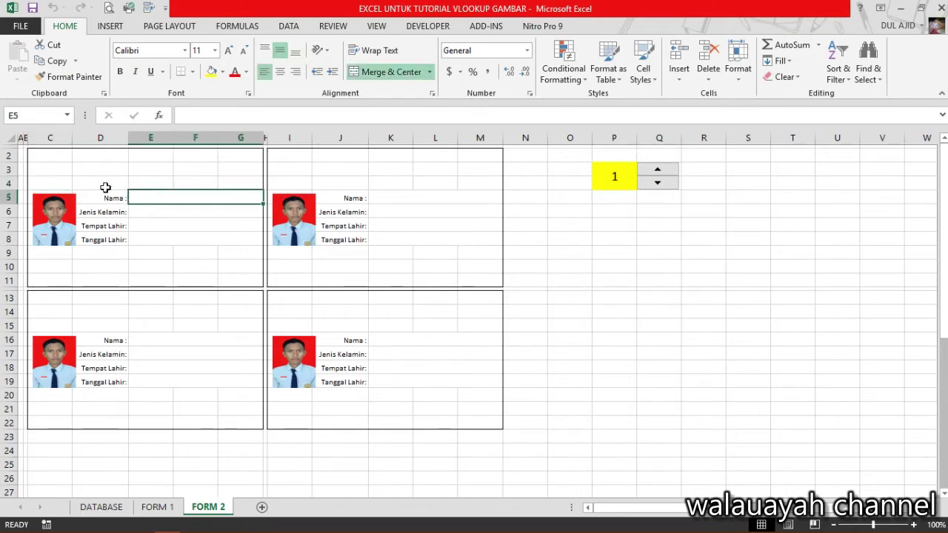
click(55, 181)
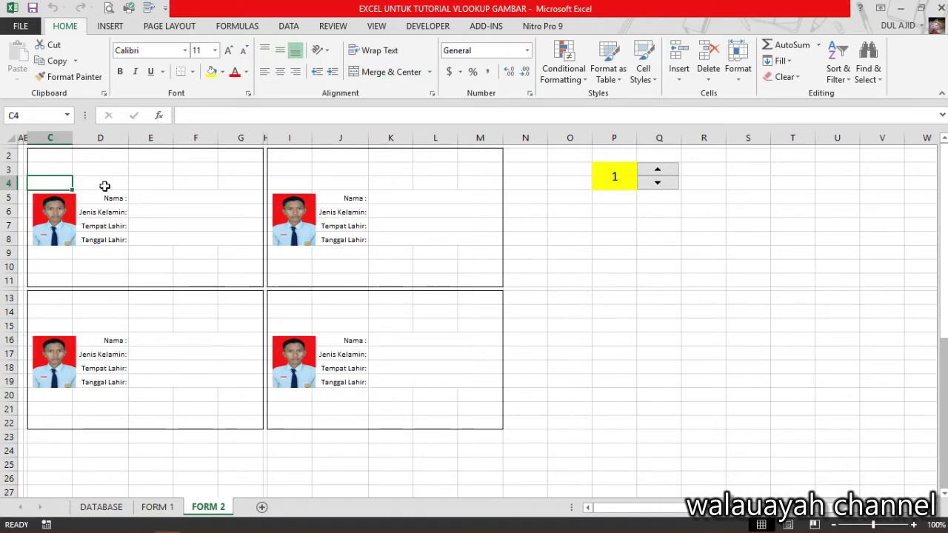
click(205, 235)
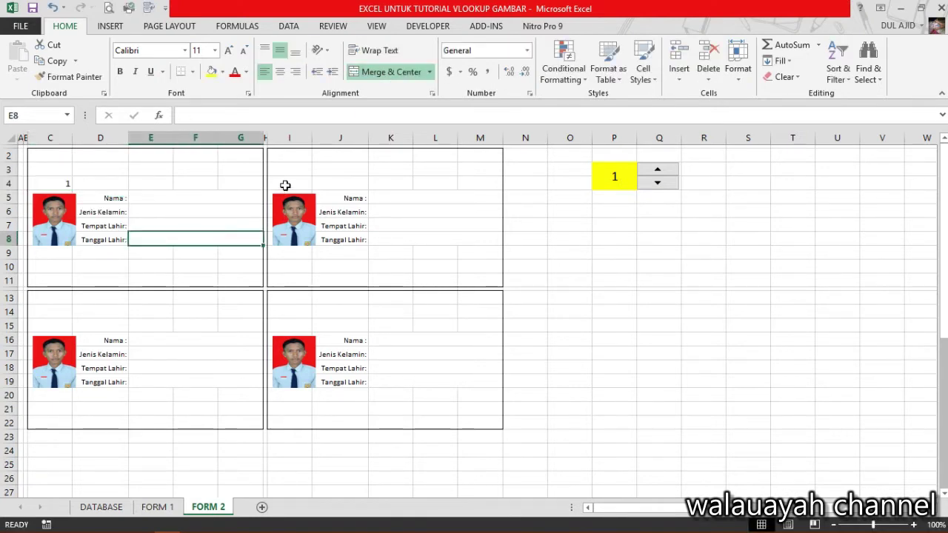
Number the second card by entering the formula =C4+1 in cell I4 above its photo.
click(287, 184)
text(=)
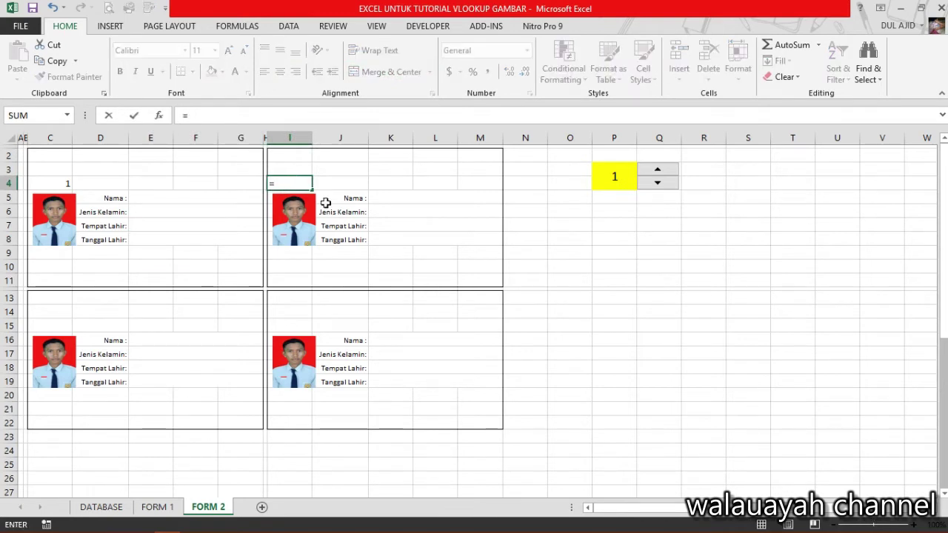
click(60, 183)
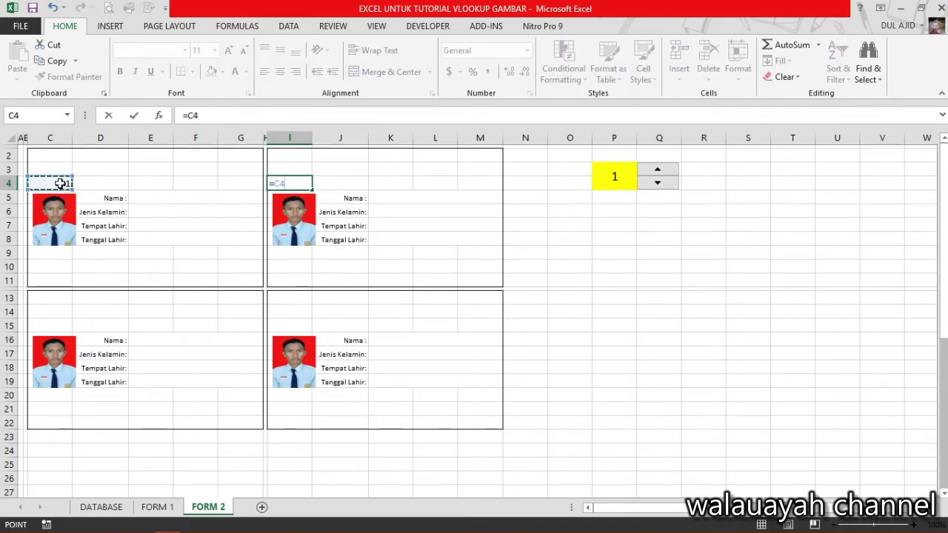
text(+1)
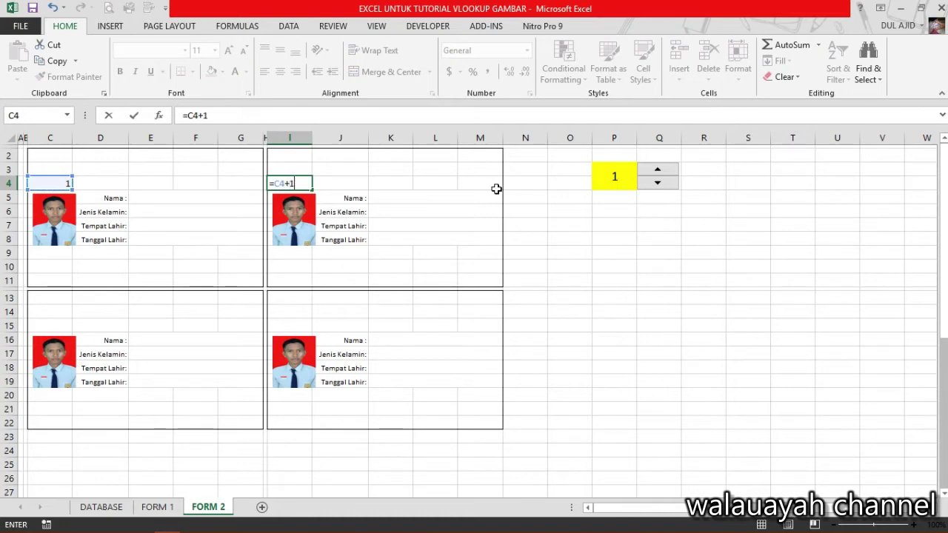
key(Return)
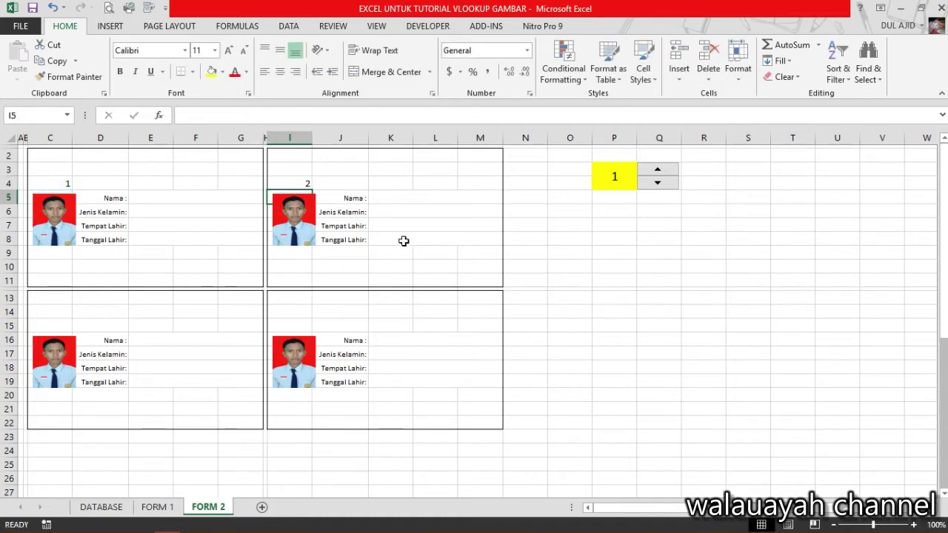
Number the third card by entering the formula =I4+1 in cell C15 above its photo.
click(59, 325)
text(=)
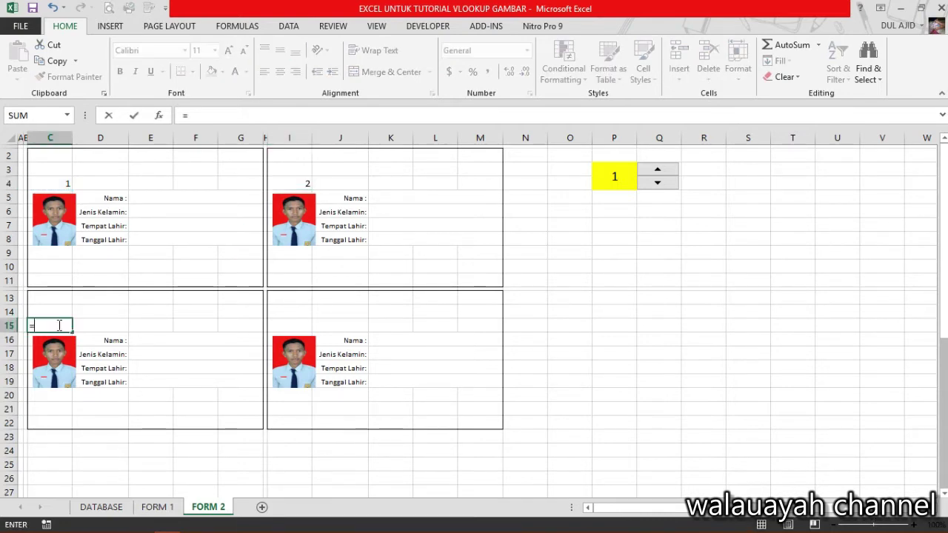
click(302, 182)
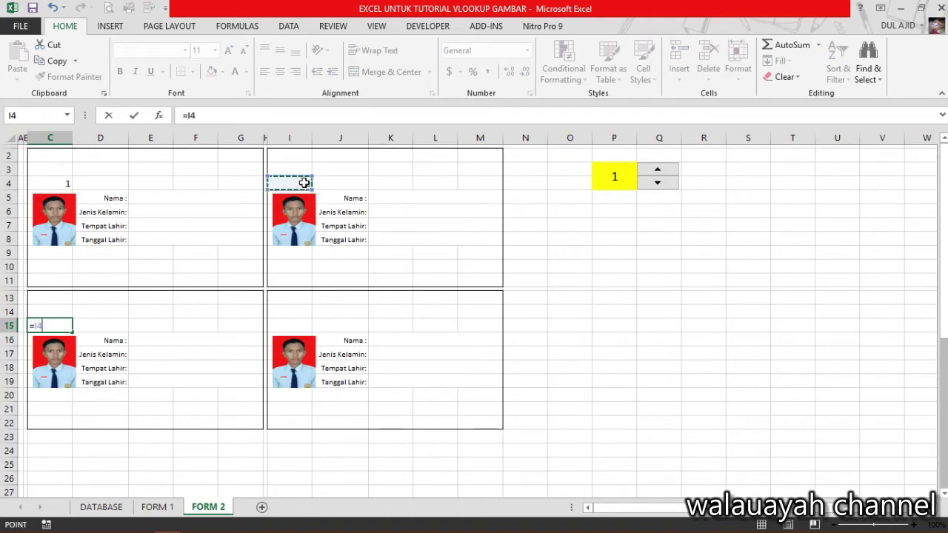
text(+1)
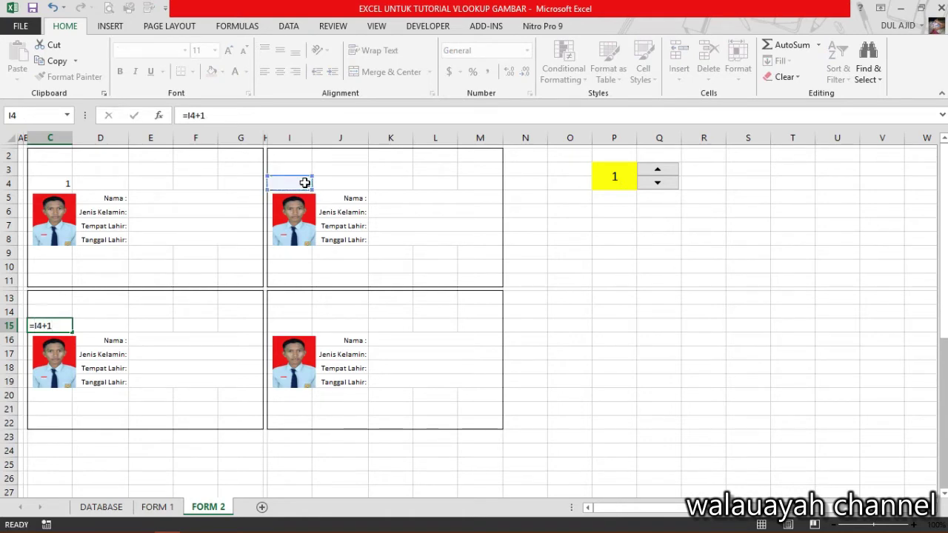
key(Return)
Number the fourth card by entering the formula =C15+1 in cell I15 above its photo.
click(290, 323)
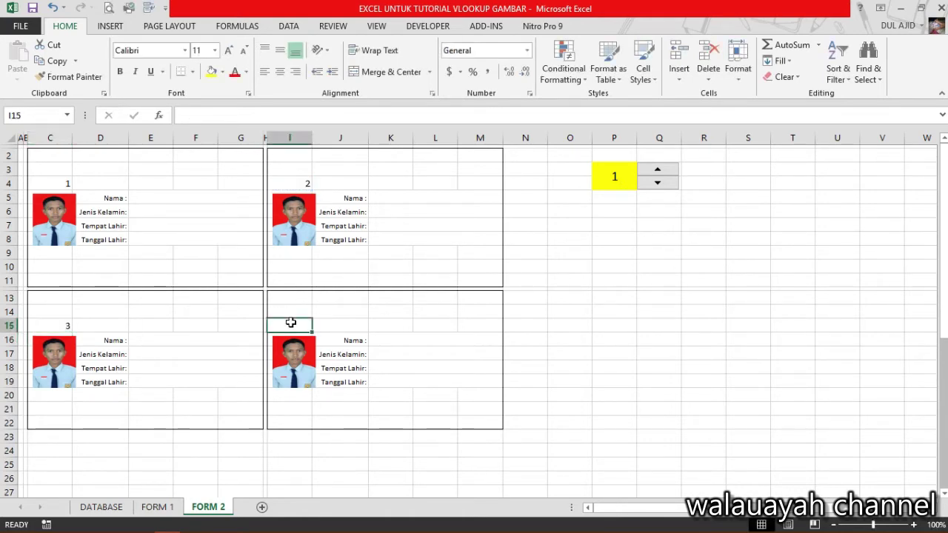
text(=)
click(54, 327)
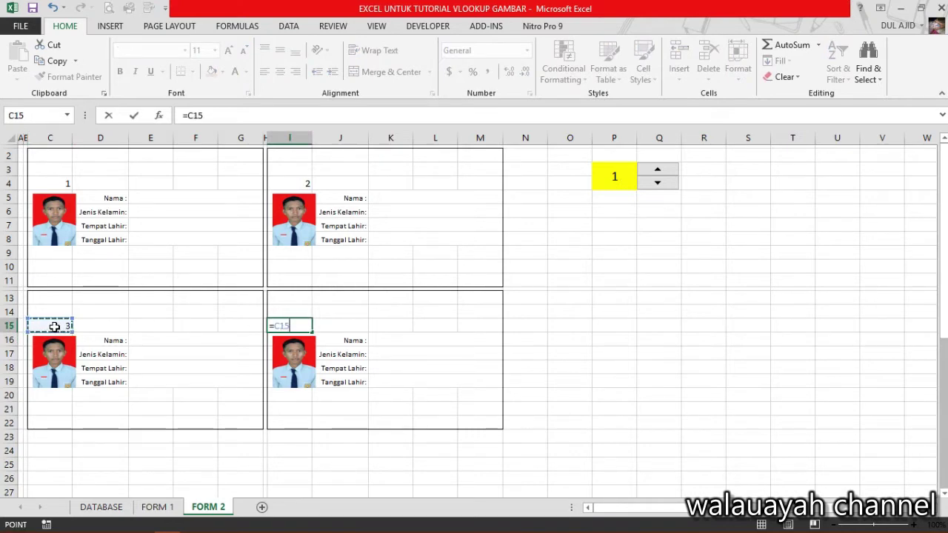
text(+)
text(1)
key(Return)
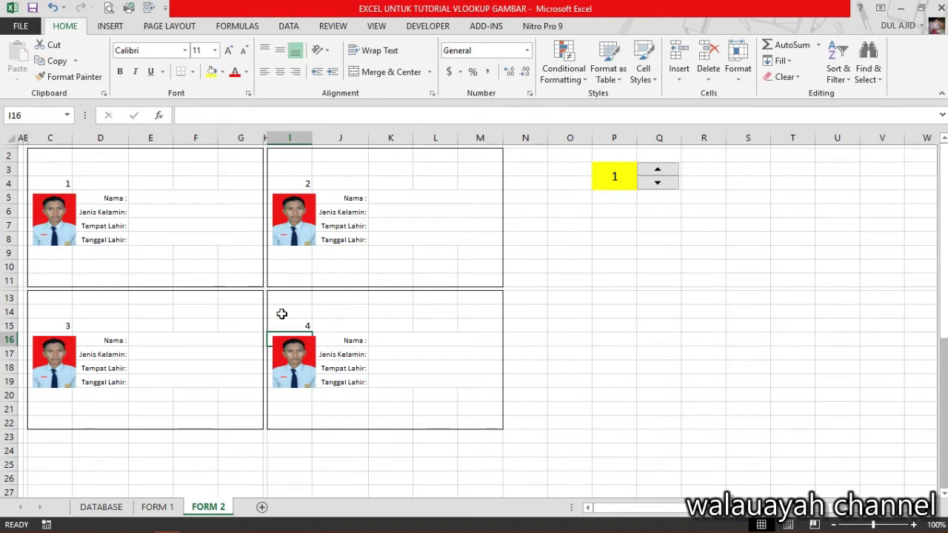
Format the four card numbers in C4, I4, C15 and I15 with font size 8, centred horizontally and vertically.
click(62, 182)
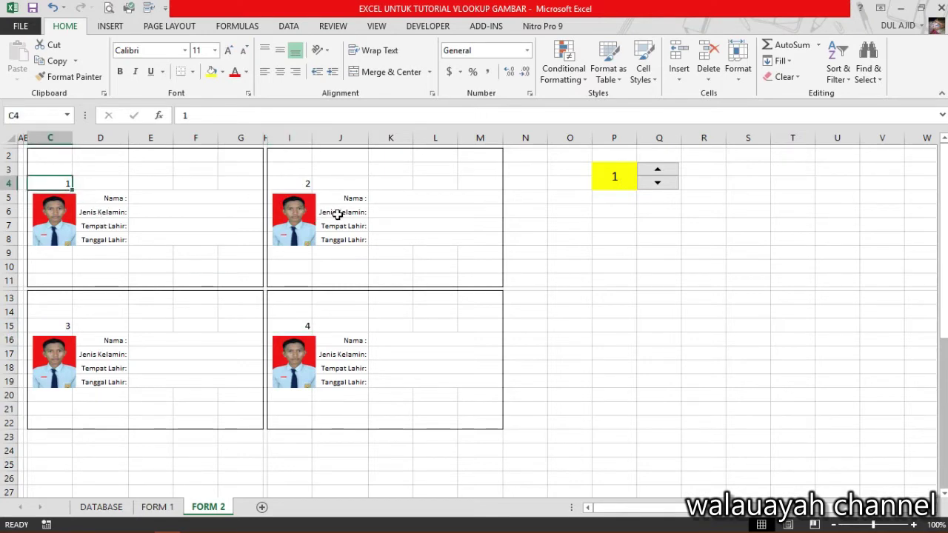
ctrl+click(295, 183)
ctrl+click(65, 325)
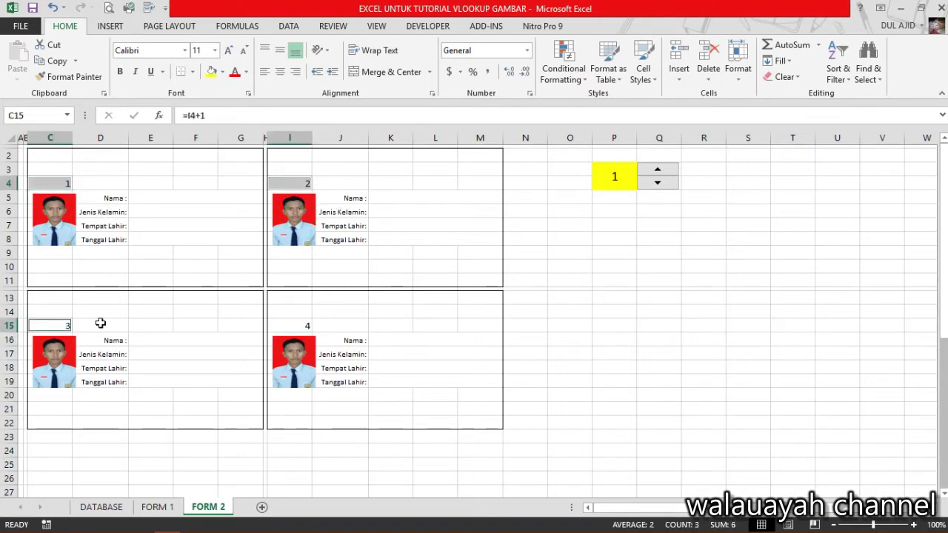
ctrl+click(304, 325)
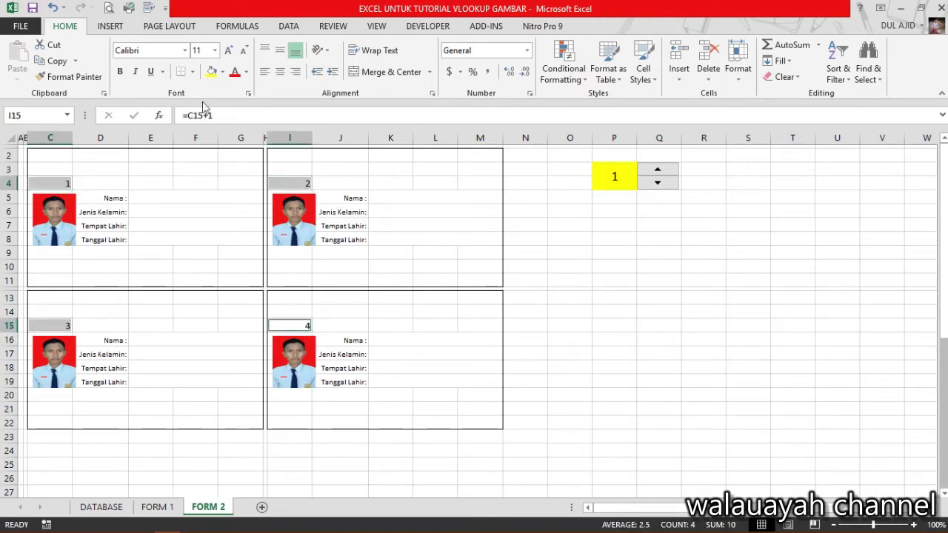
click(214, 50)
click(198, 62)
click(280, 71)
click(280, 50)
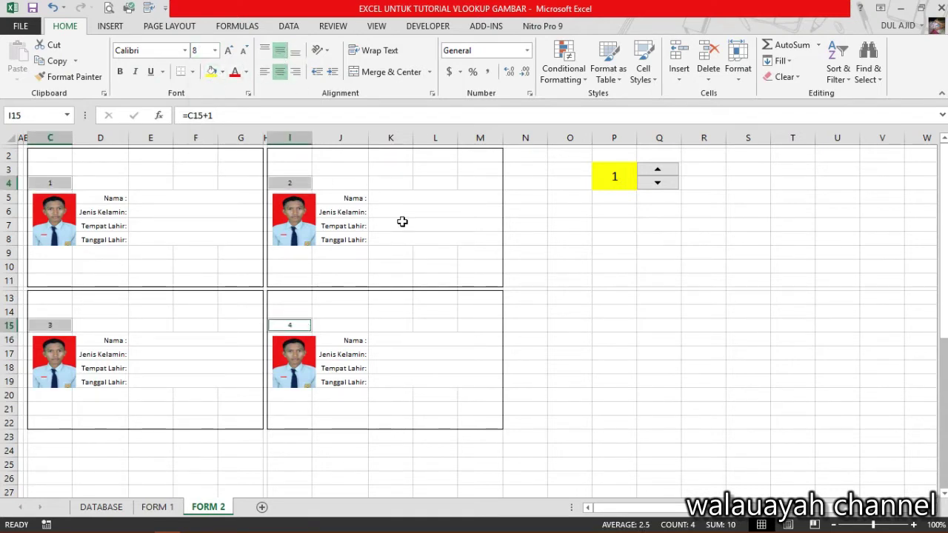
click(430, 227)
Link the first card's number in C4 to the yellow spinner cell with the formula =P3.
click(52, 180)
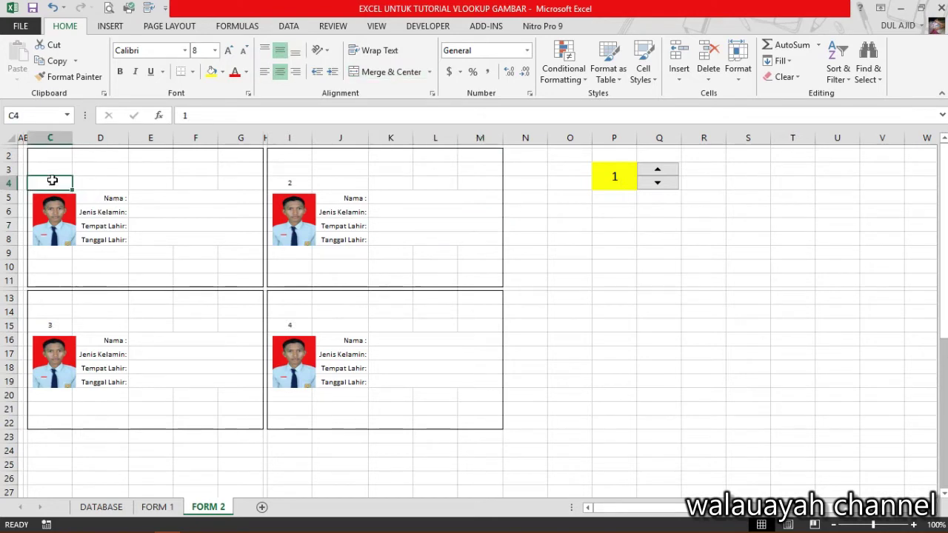
text(=)
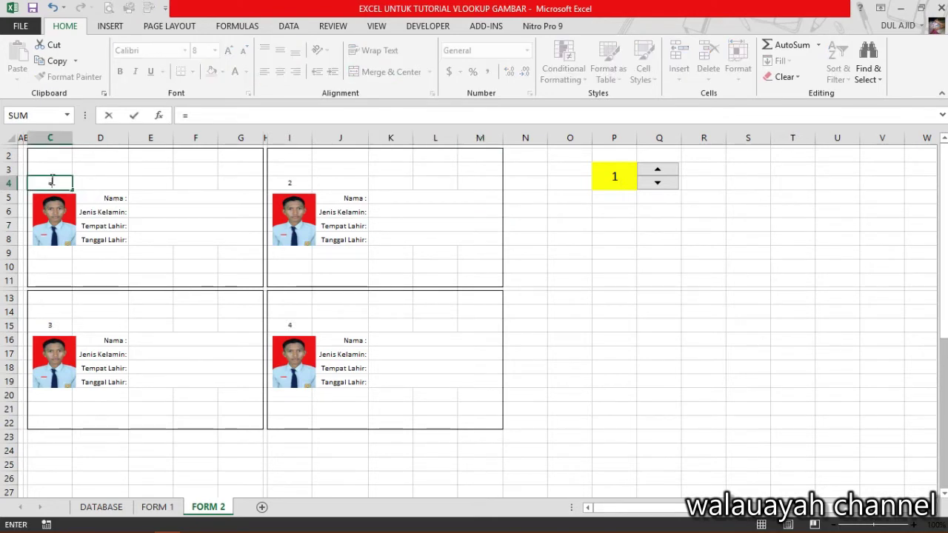
click(607, 181)
key(Return)
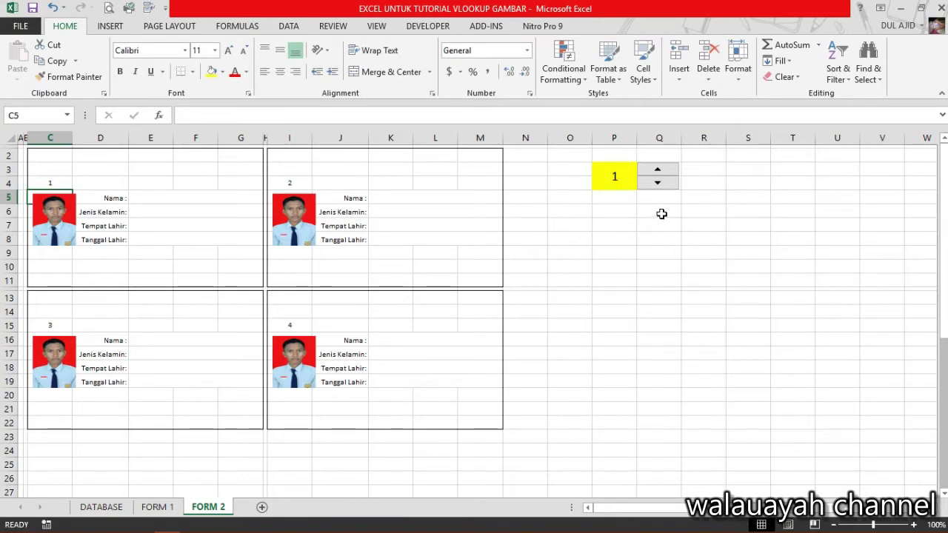
Test that all four card numbers follow the spinner upward, and return the yellow cell to 1.
click(659, 171)
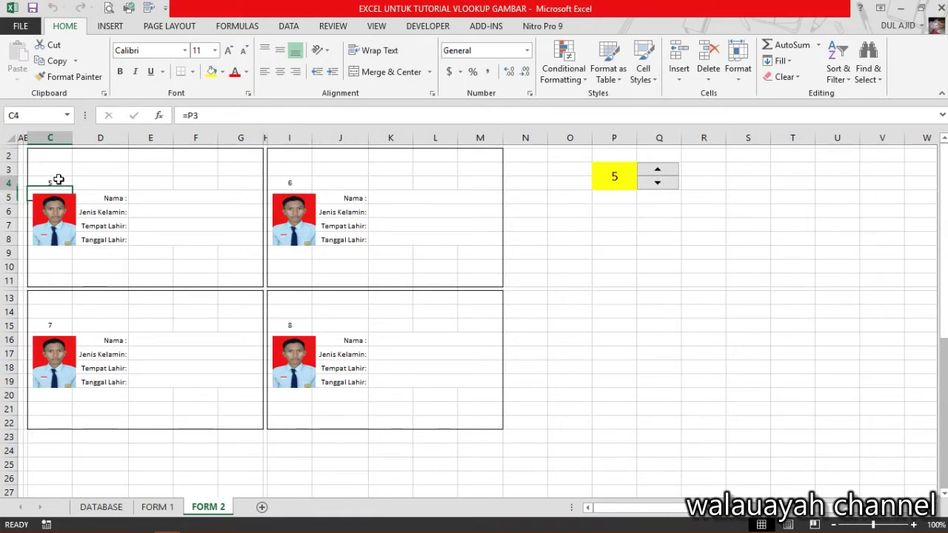
click(611, 175)
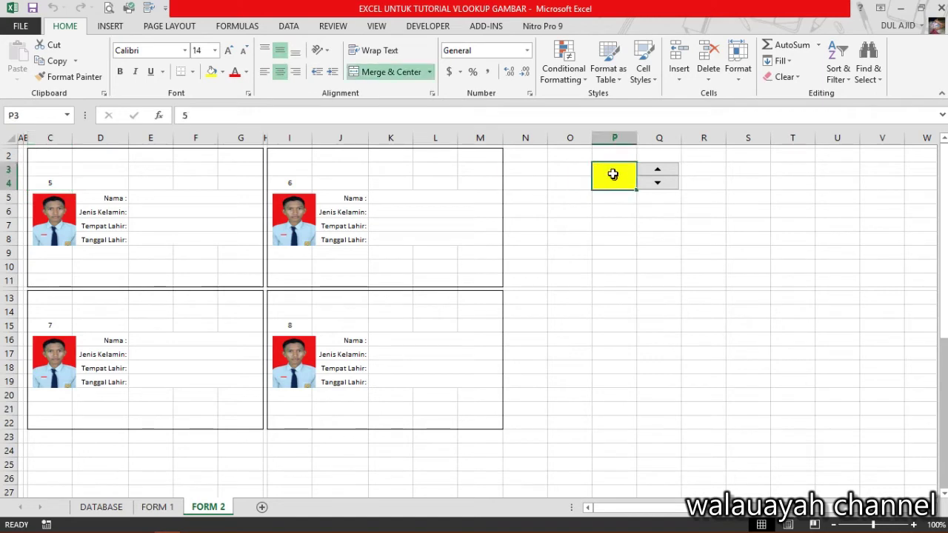
click(289, 184)
click(59, 183)
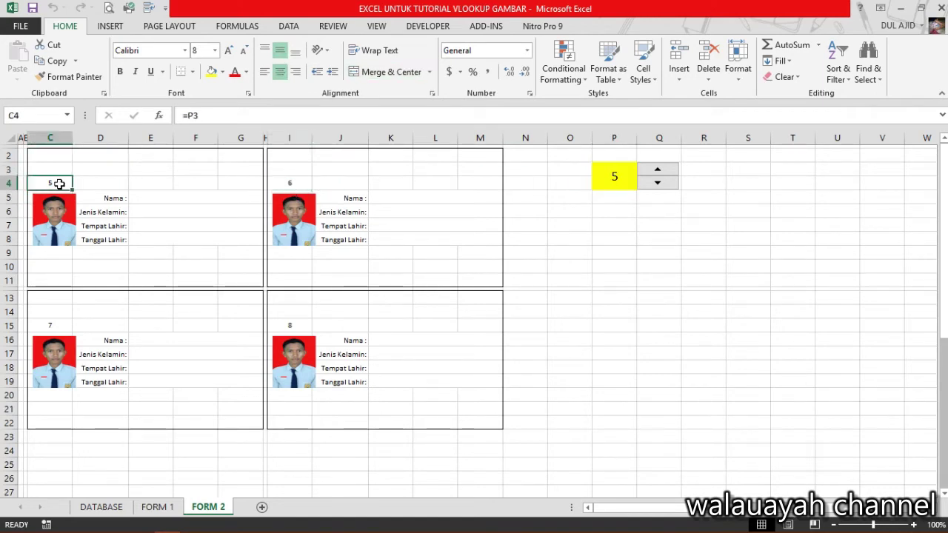
click(655, 171)
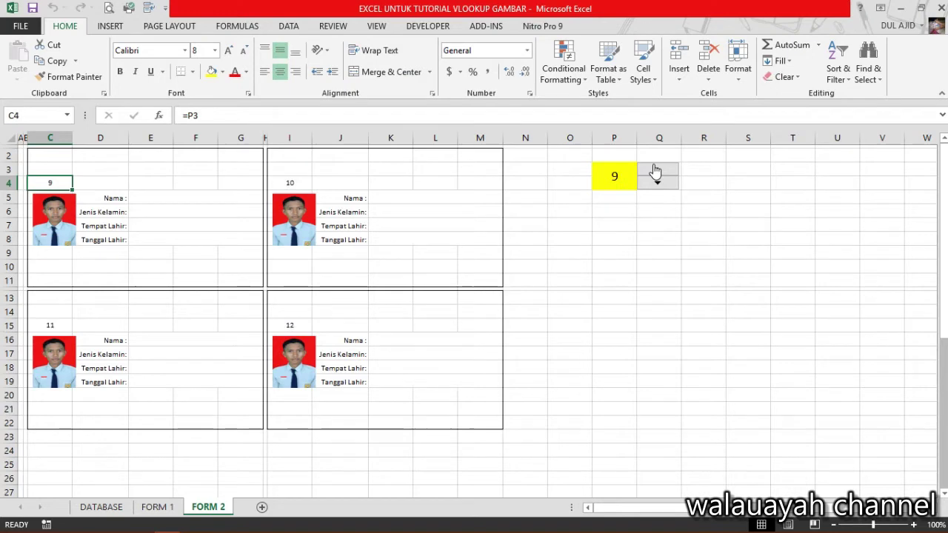
click(657, 185)
Compare DATABASE rows 3 to 6 with the four numbered cards on the FORM 2 sheet.
click(101, 507)
click(4, 224)
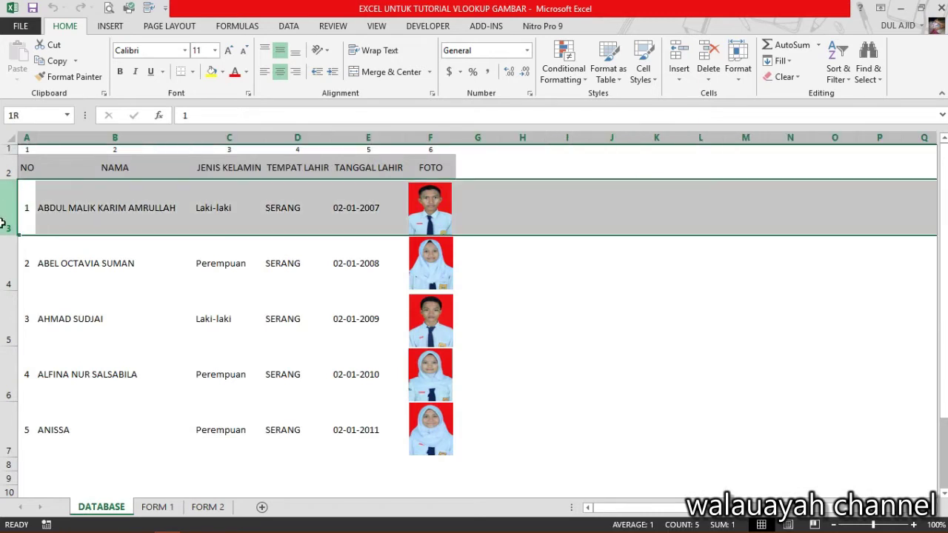
drag(3, 225, 8, 360)
click(209, 507)
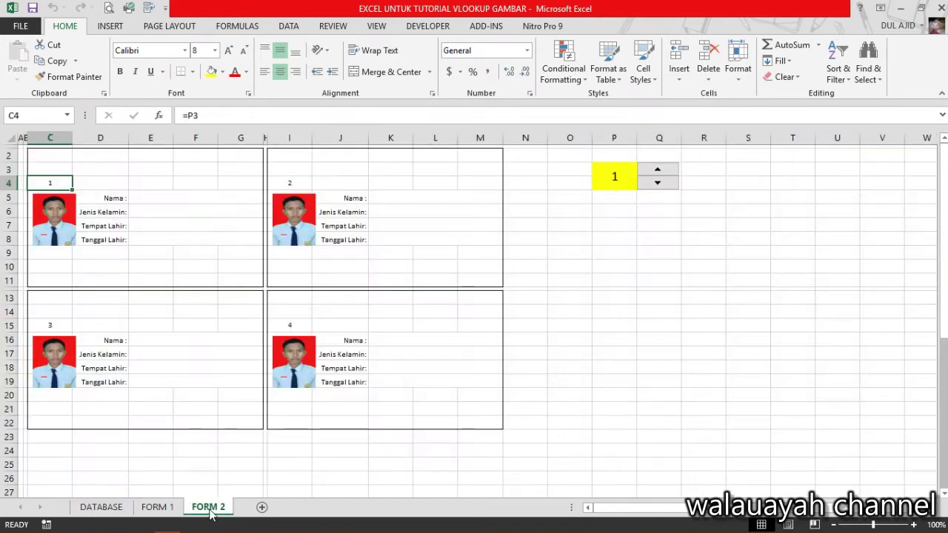
drag(4, 182, 8, 396)
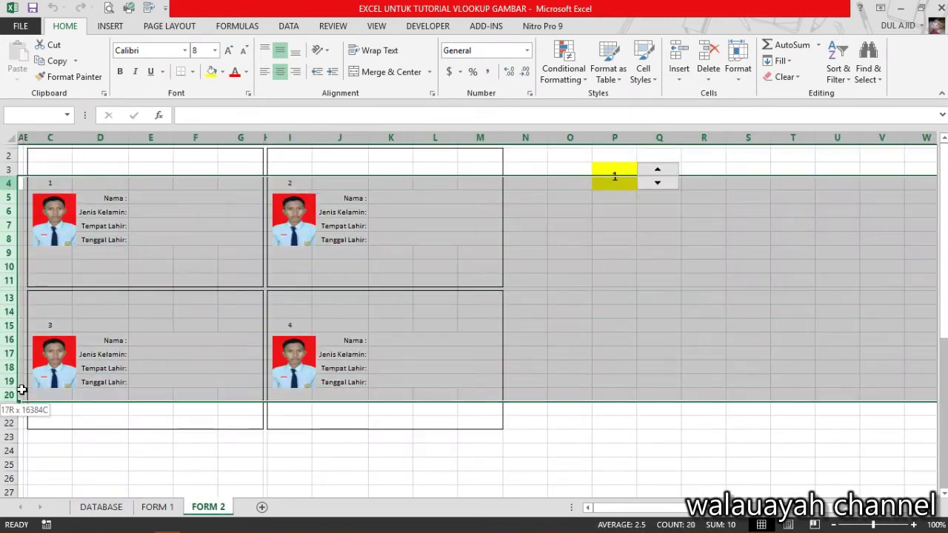
click(107, 510)
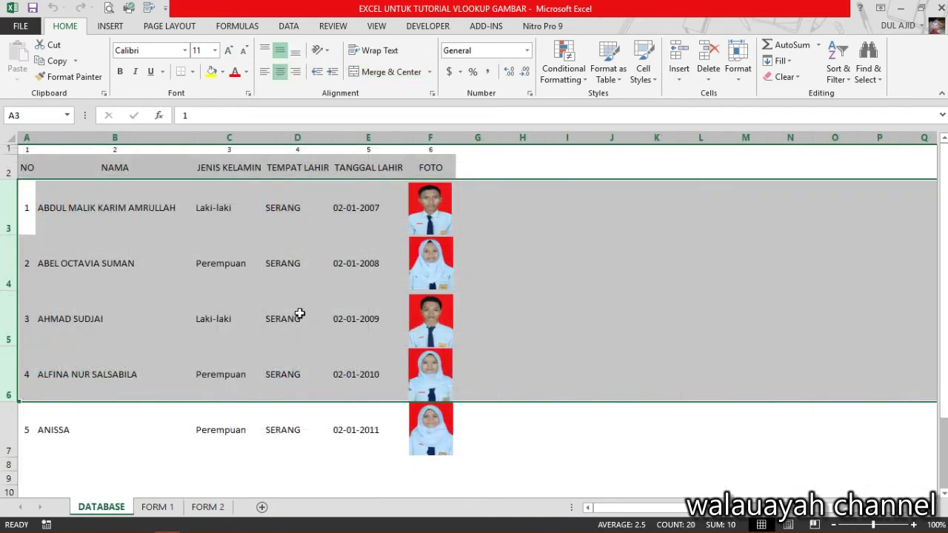
click(512, 273)
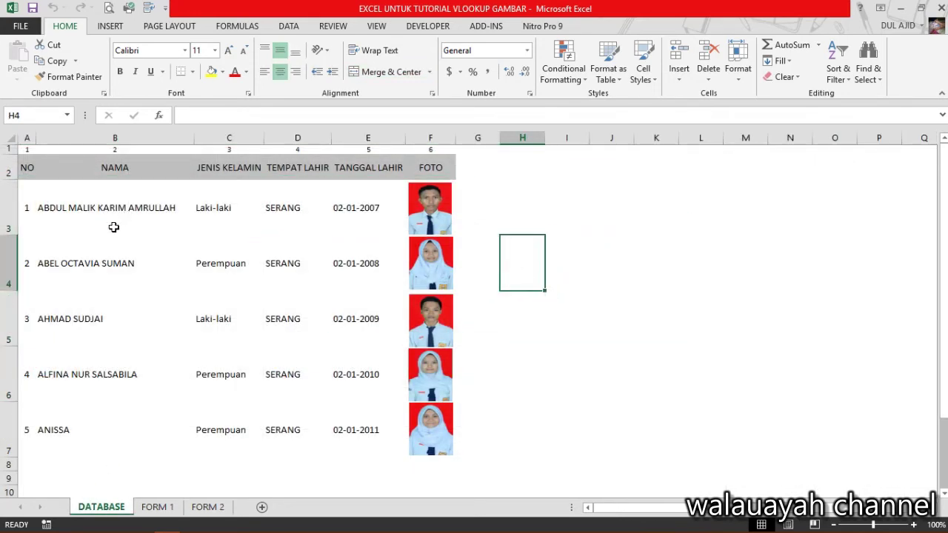
drag(4, 208, 4, 379)
click(208, 507)
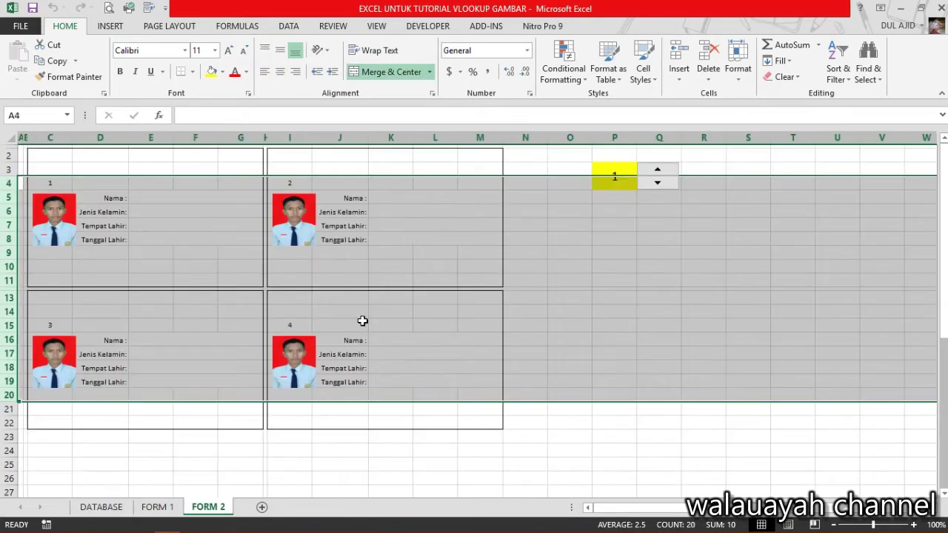
Step the spinner up and back down to check the next sets of four card numbers.
click(647, 227)
click(658, 171)
click(660, 175)
click(659, 187)
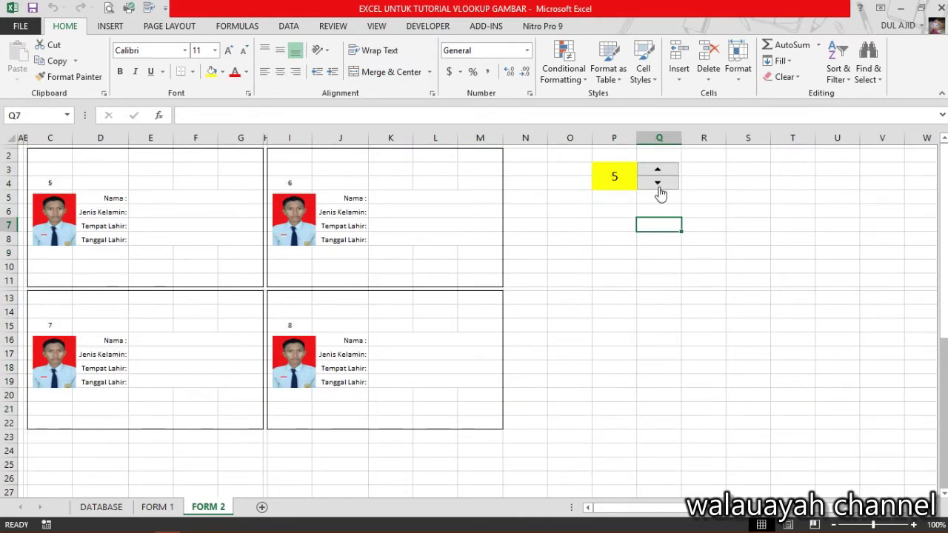
Duplicate the five records in DATABASE rows 3 to 7, with their photos, starting at row 8.
click(101, 506)
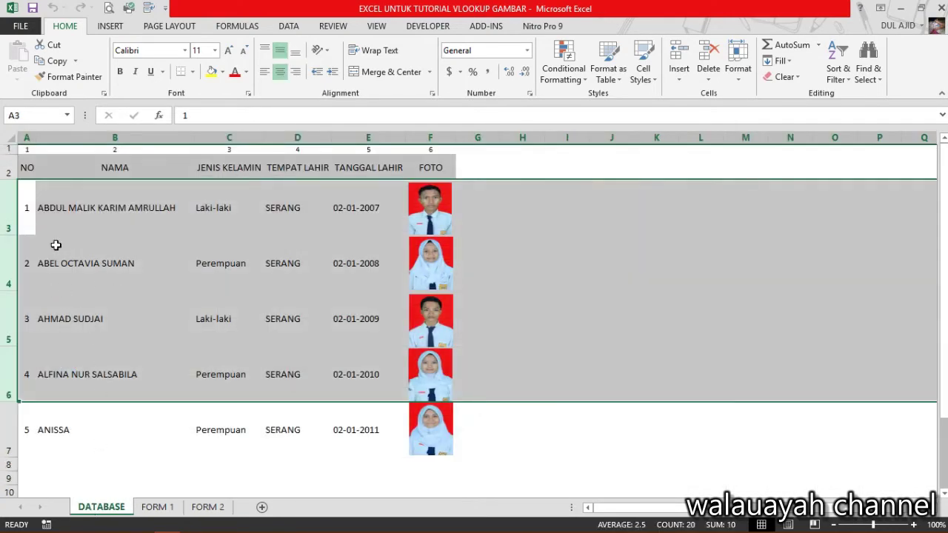
drag(9, 220, 8, 443)
key(ctrl+c)
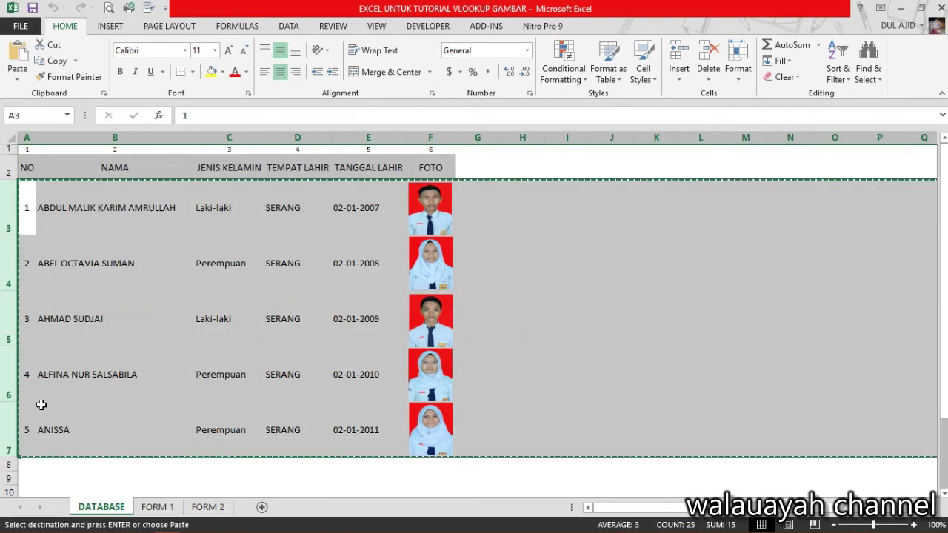
scroll(40, 385, down, 3)
scroll(21, 262, up, 2)
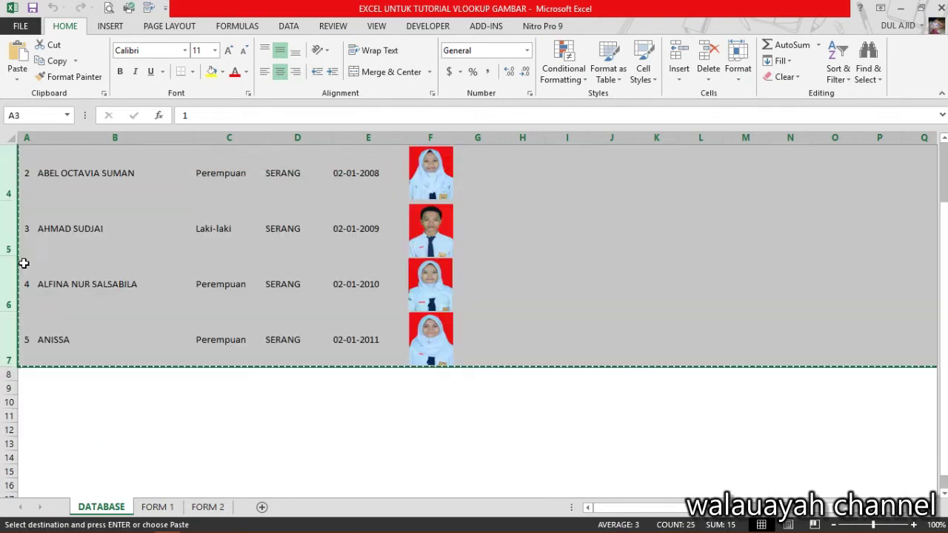
click(7, 375)
key(ctrl+v)
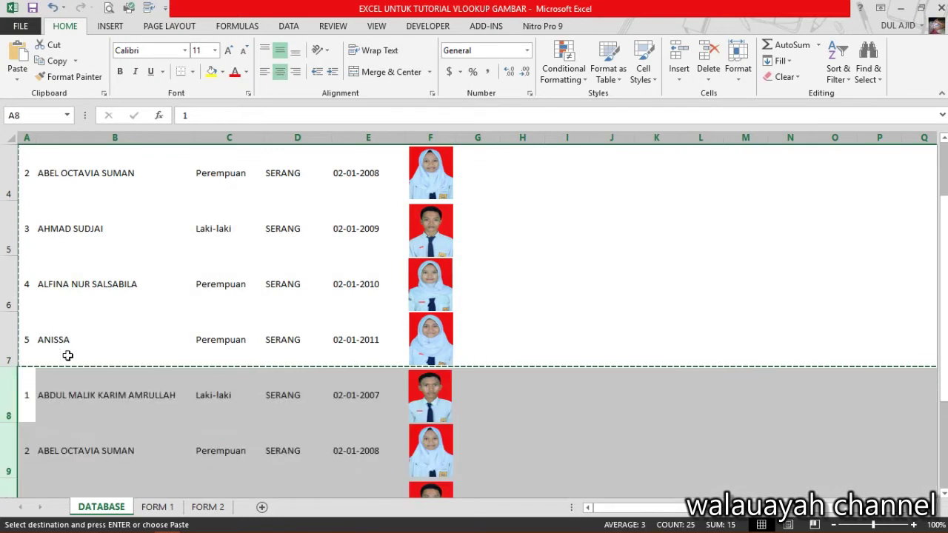
Copy the records in DATABASE rows 11 and 12 into rows 13 and 14.
scroll(67, 356, down, 3)
scroll(68, 356, up, 2)
scroll(68, 328, down, 1)
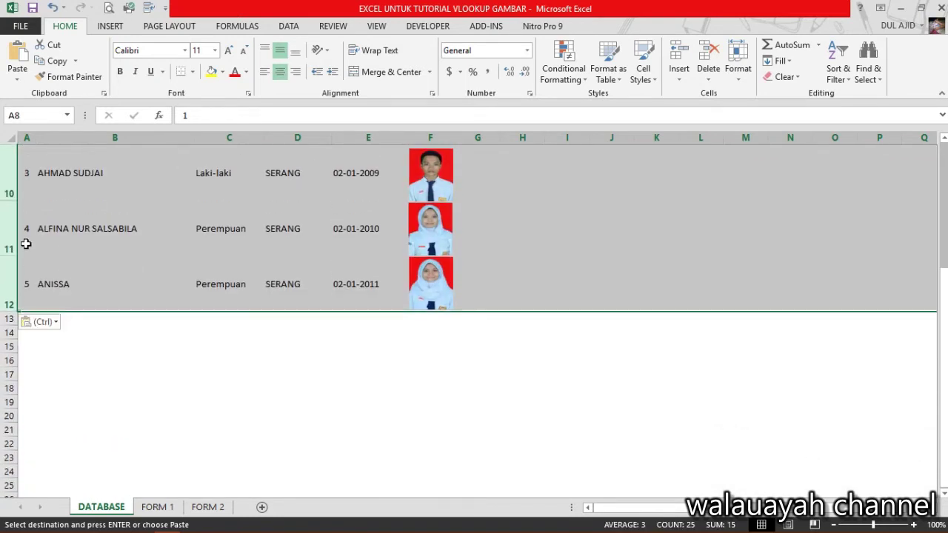
drag(9, 230, 3, 275)
key(ctrl+c)
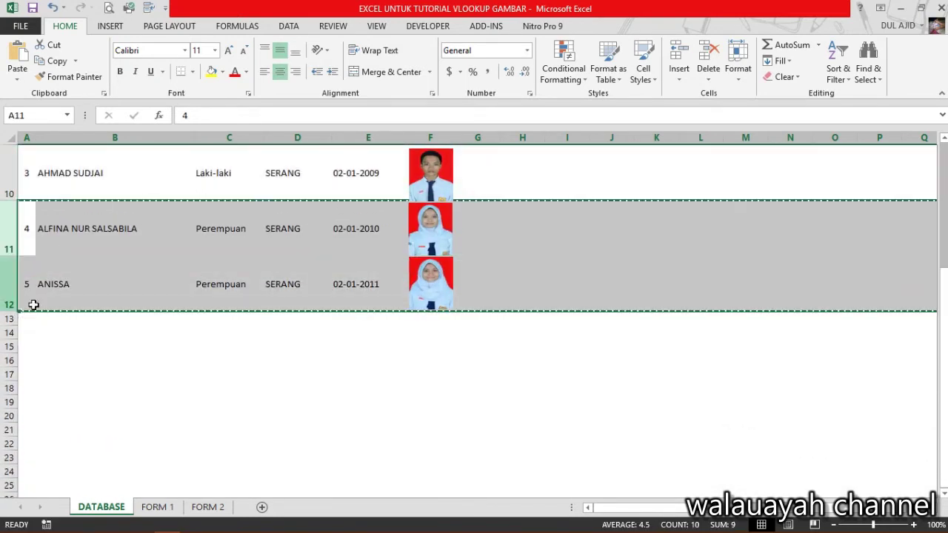
click(8, 319)
key(ctrl+v)
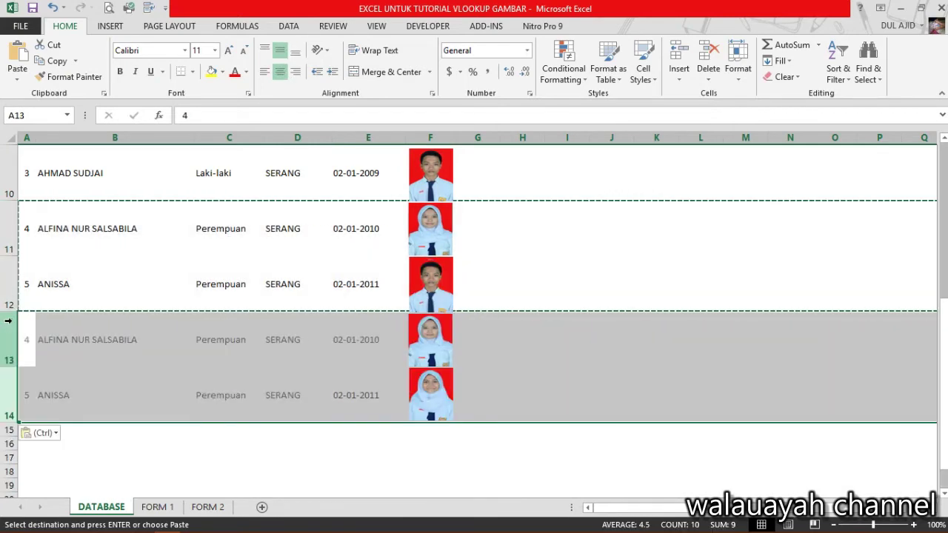
Renumber the NO column in DATABASE rows 3 to 14 as a sequence from 1 to 12.
scroll(45, 303, up, 3)
click(27, 225)
drag(26, 224, 33, 367)
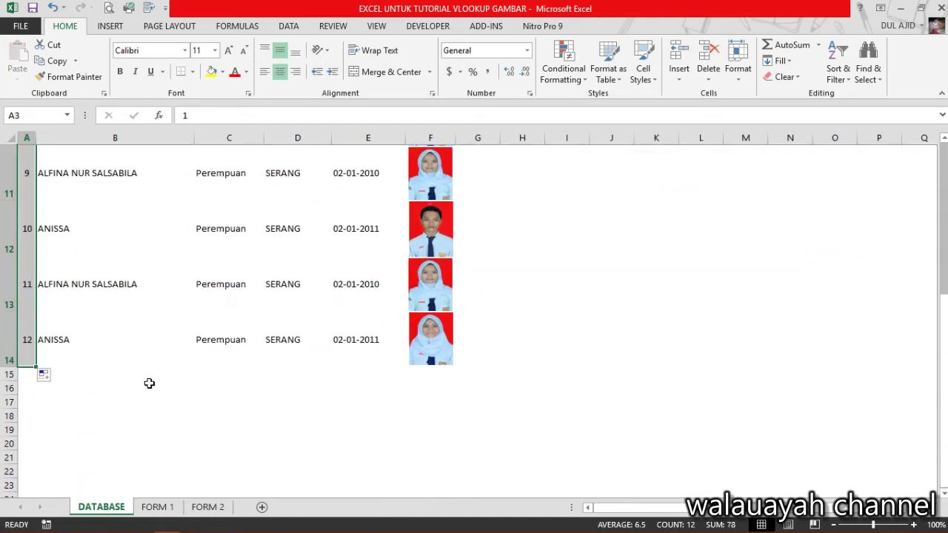
scroll(149, 383, up, 4)
drag(93, 217, 159, 226)
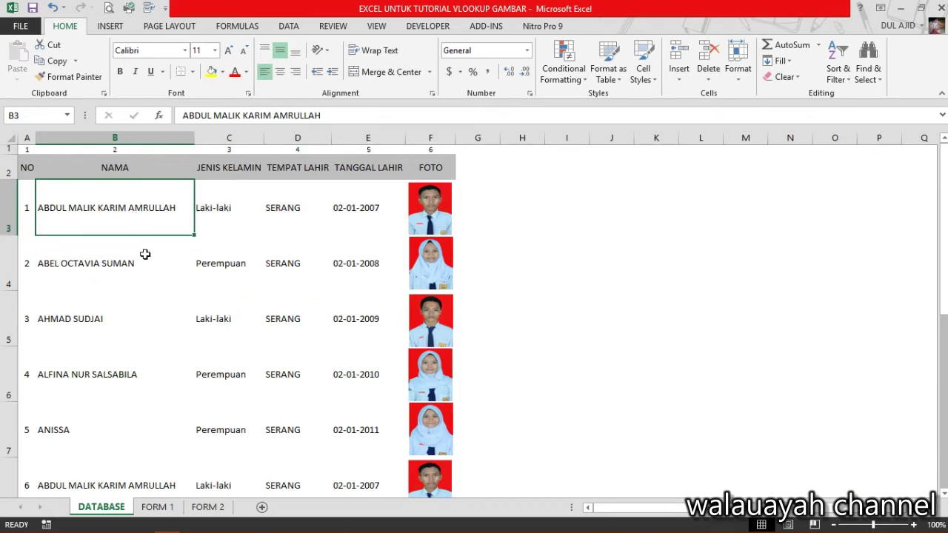
Step the FORM 2 spinner up to 13 and back to 1, checking the card numbers against the DATABASE records.
click(210, 509)
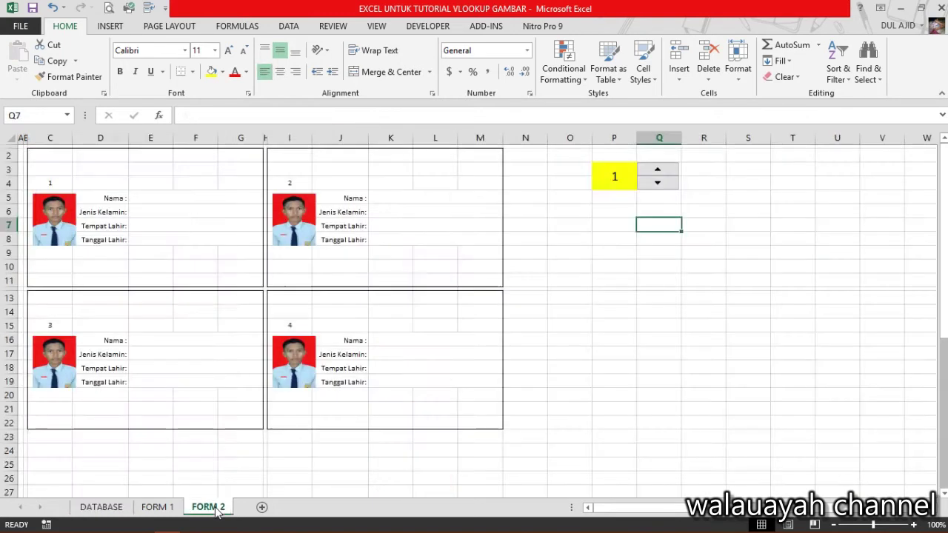
click(664, 171)
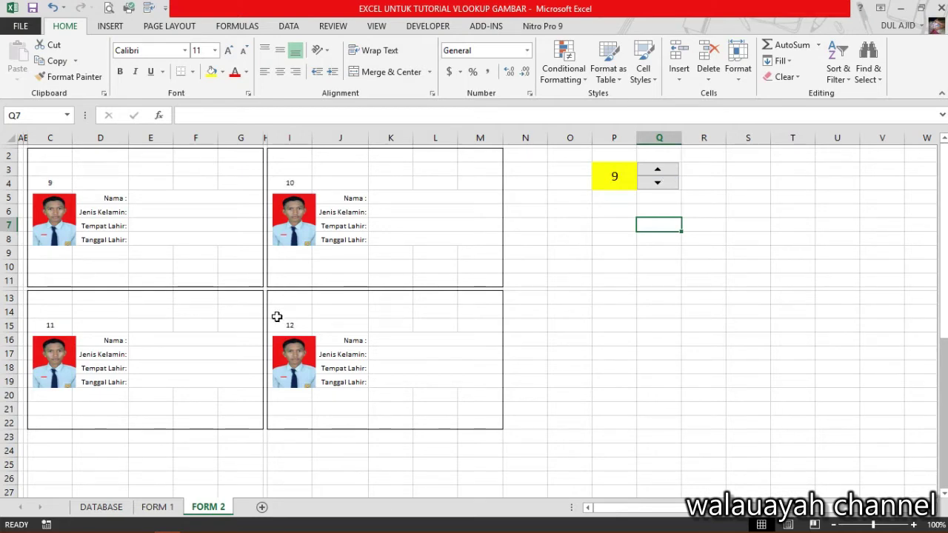
click(310, 324)
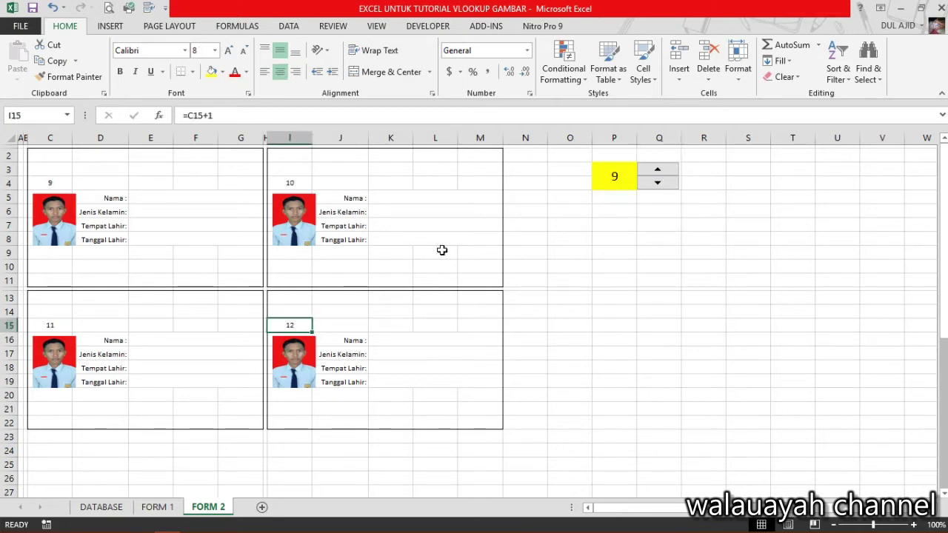
click(655, 171)
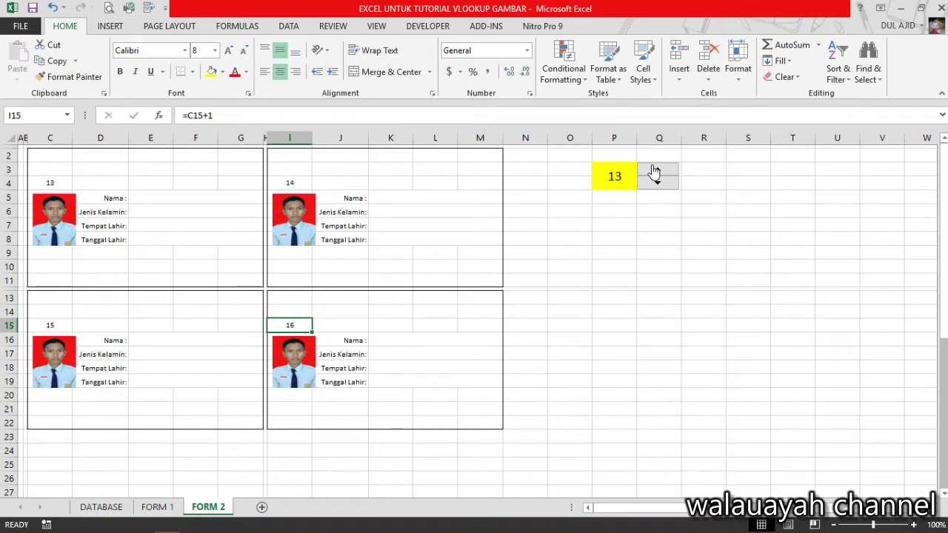
click(385, 197)
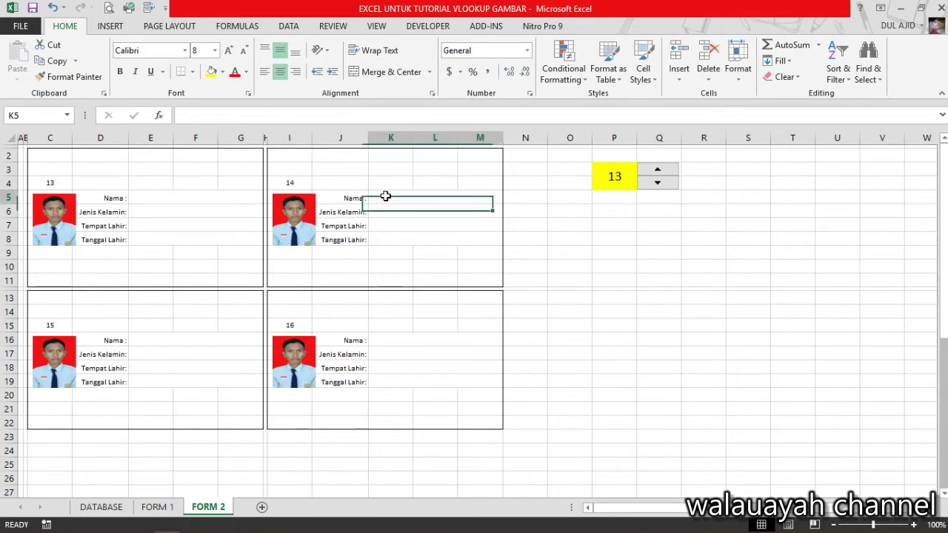
click(383, 239)
click(102, 507)
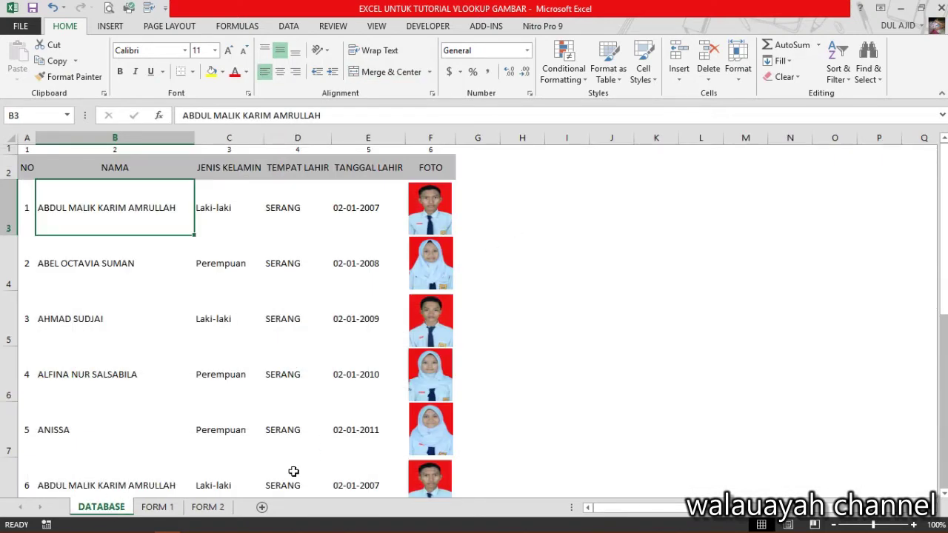
click(207, 509)
click(657, 183)
drag(49, 151, 428, 428)
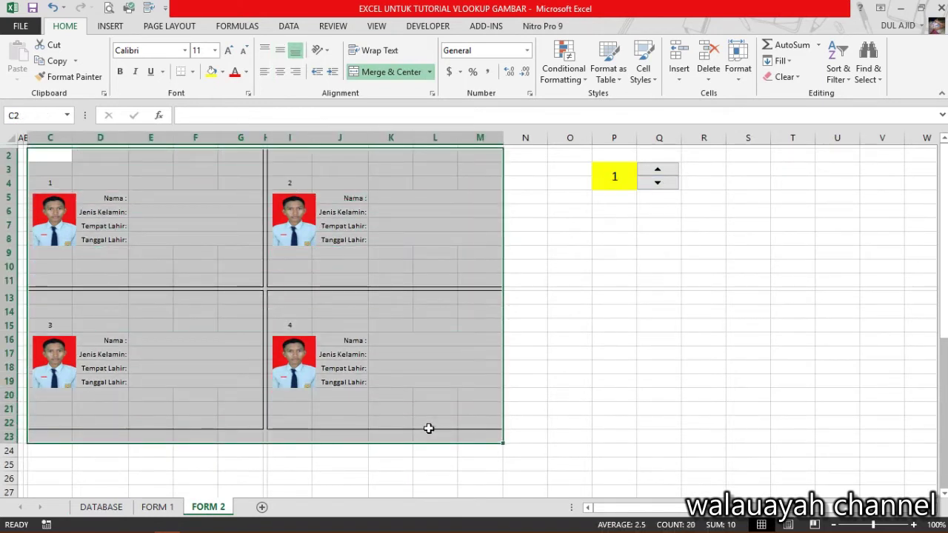
click(428, 427)
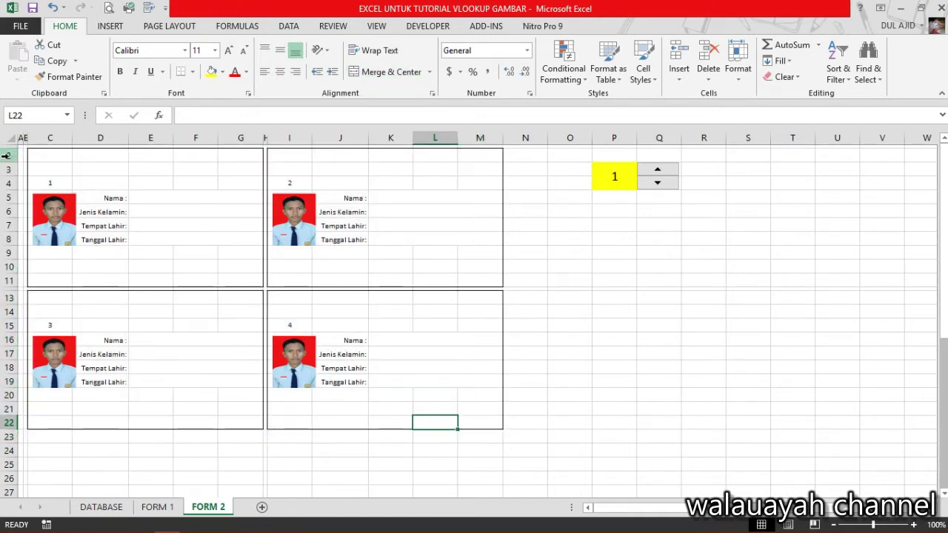
drag(6, 155, 68, 422)
scroll(408, 297, up, 6)
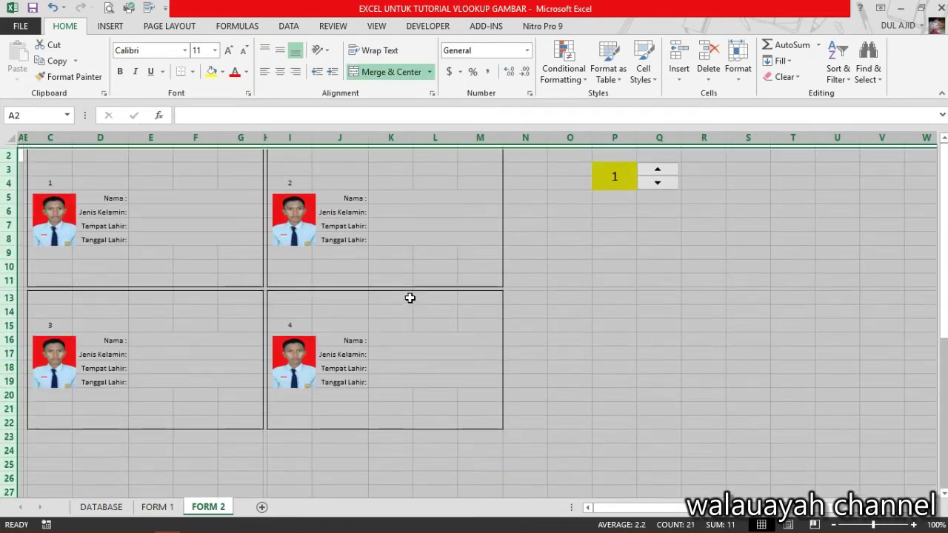
click(90, 170)
click(211, 258)
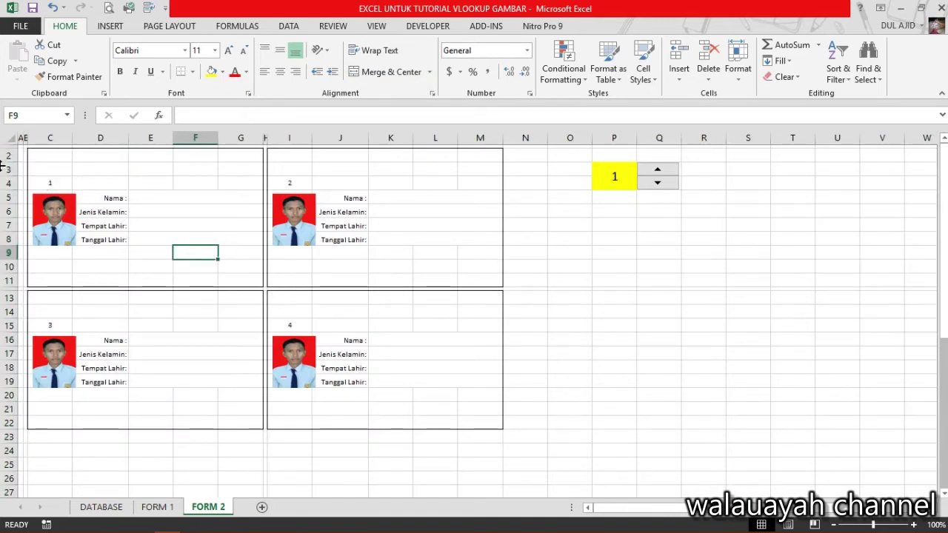
Enter the formula =I15+1 in cell C27 below the cards to continue the numbering from the fourth card.
scroll(337, 326, down, 1)
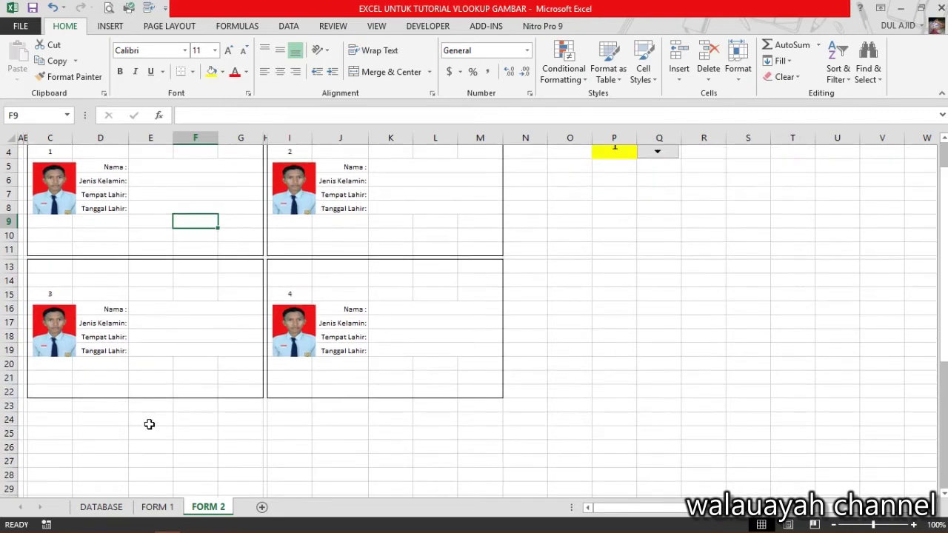
click(57, 460)
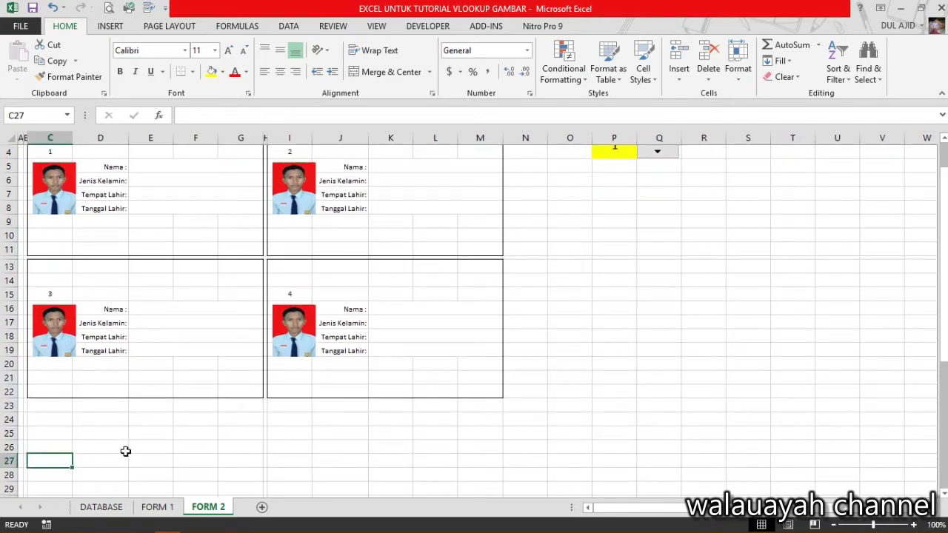
text(=)
click(297, 294)
text(+)
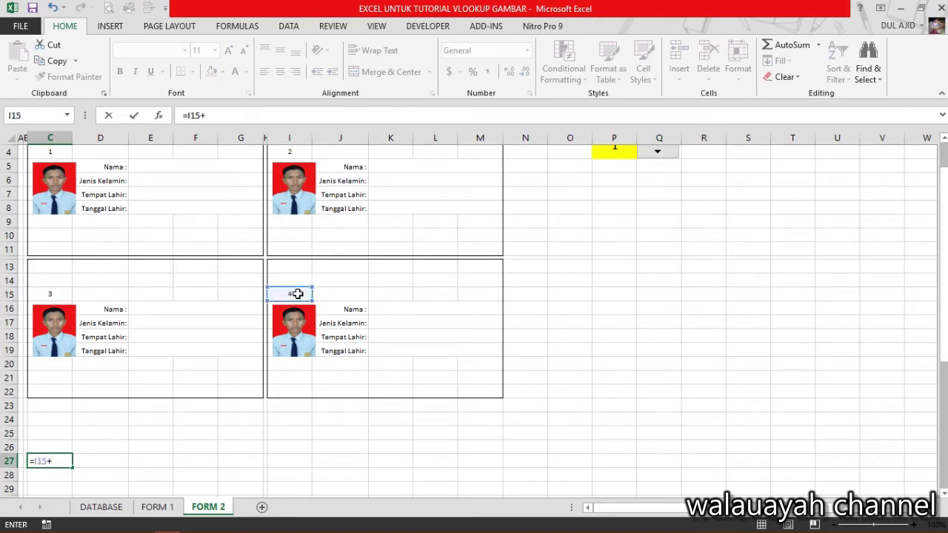
text(1)
key(Return)
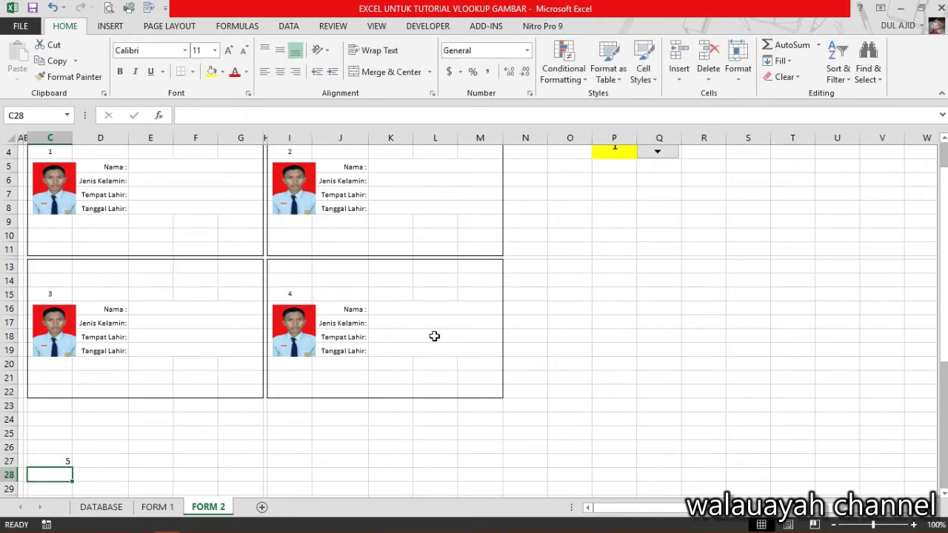
Step the spinner up to 5 and back to 1 to check how the number in C27 follows.
scroll(434, 335, up, 1)
click(659, 172)
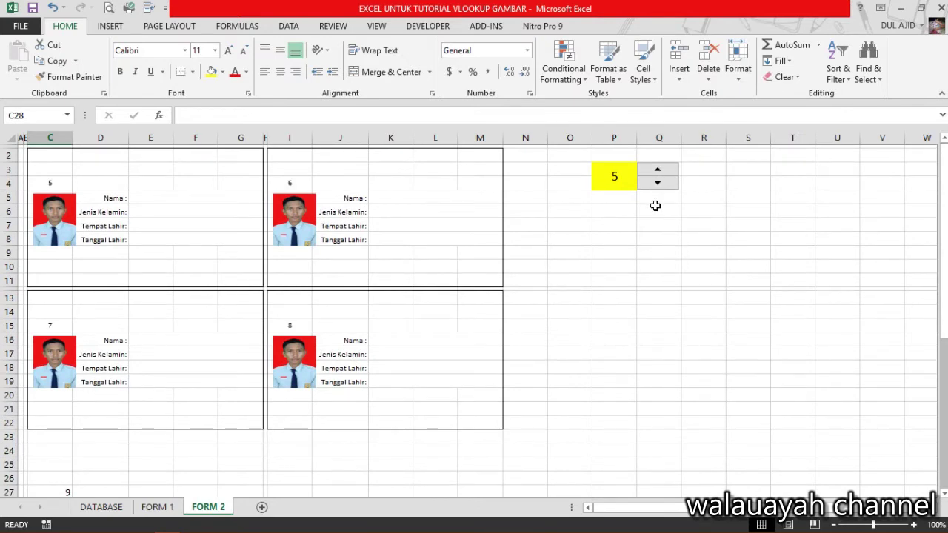
click(656, 183)
Clear the trial numbering formula from cell C27.
scroll(74, 437, down, 2)
click(58, 419)
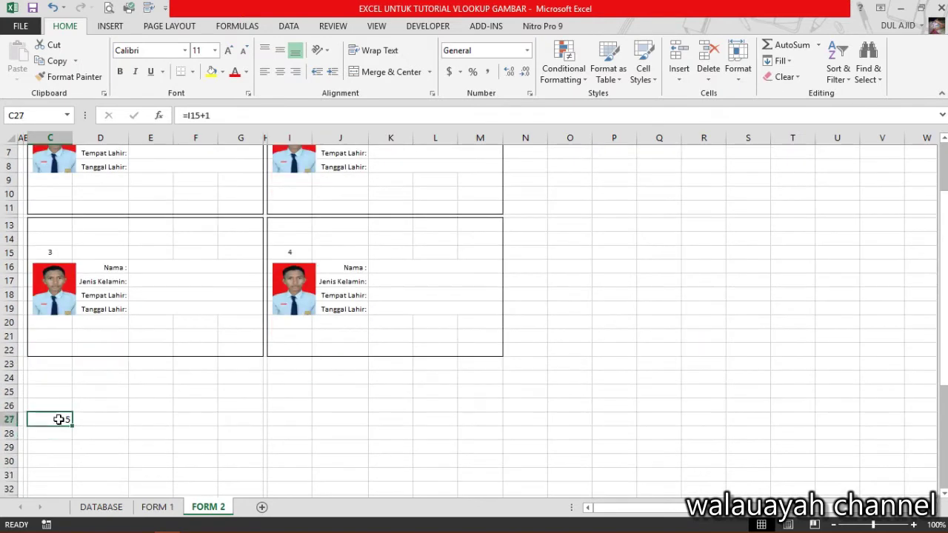
click(644, 284)
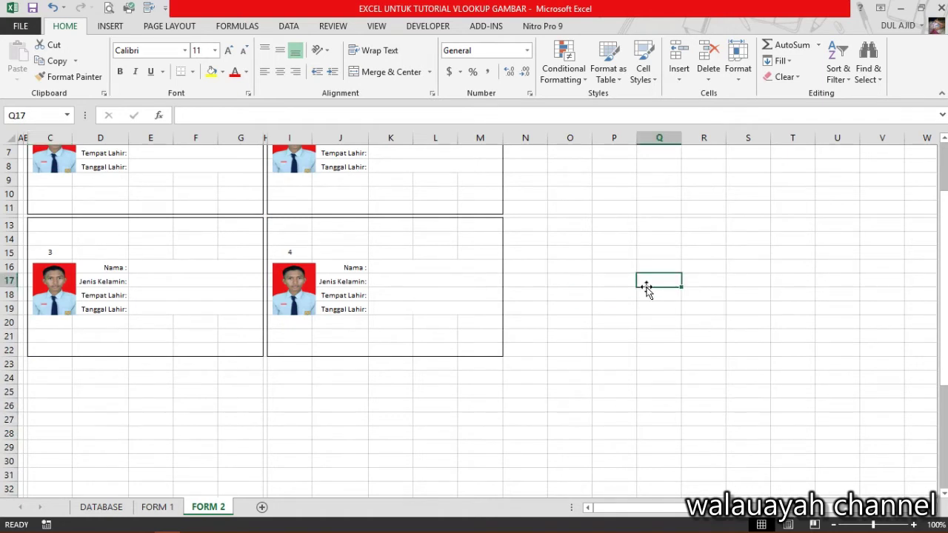
Begin a VLOOKUP formula in the first card's Nama cell E5, with P3 as the lookup value.
scroll(642, 292, up, 2)
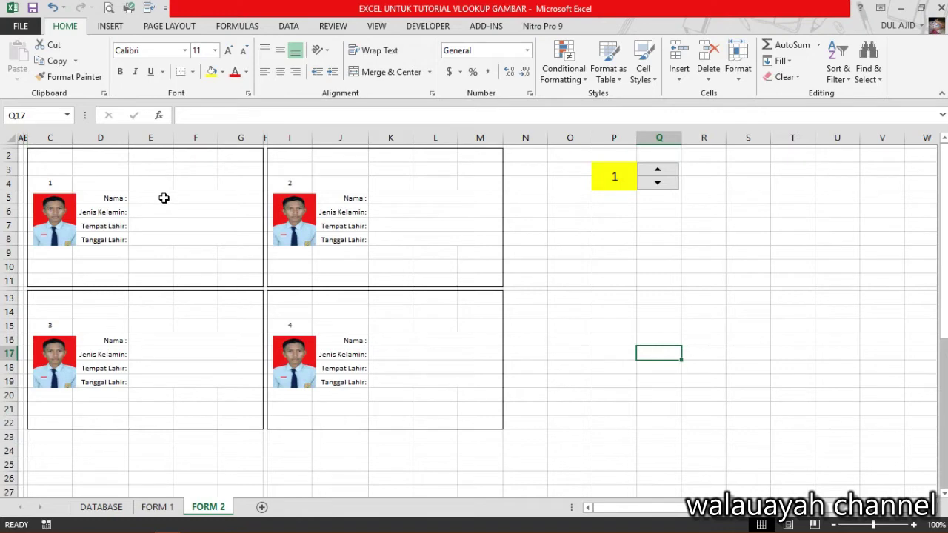
click(226, 195)
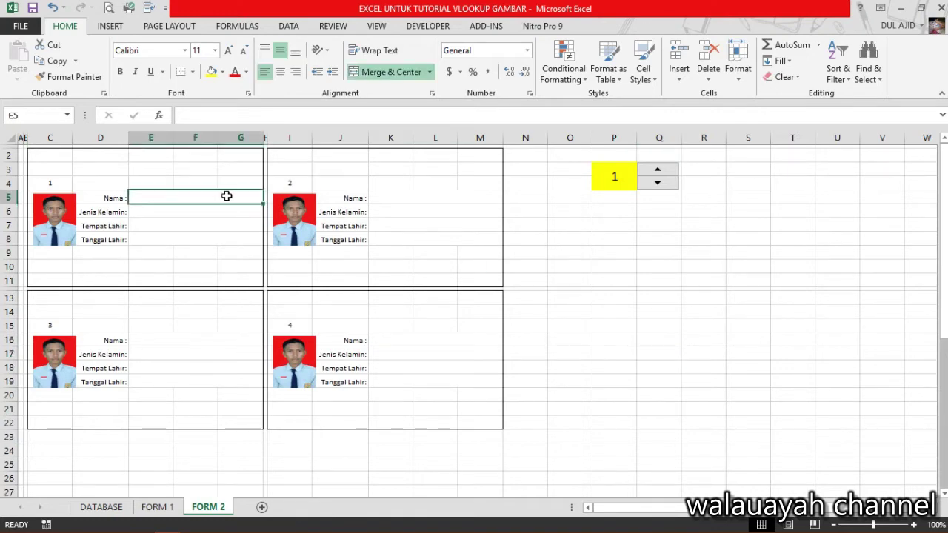
text(=)
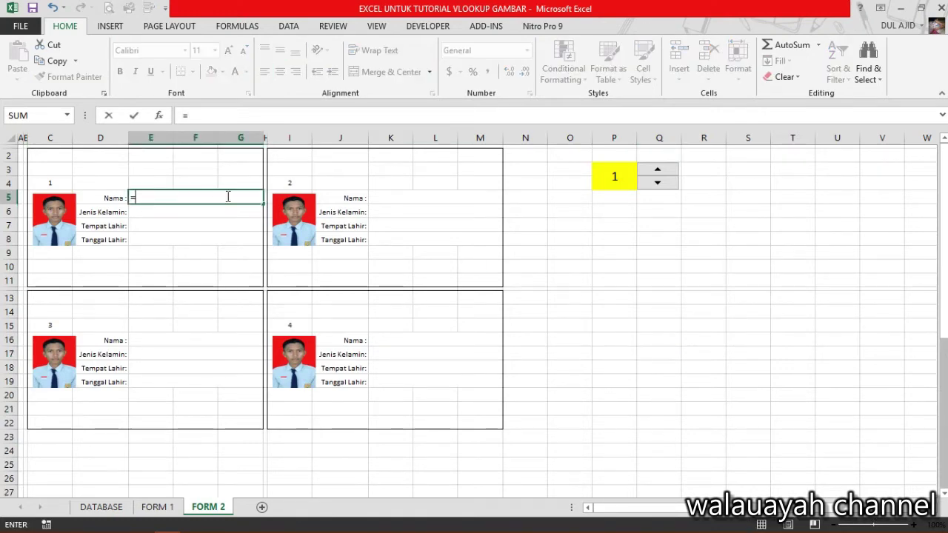
text(vlook)
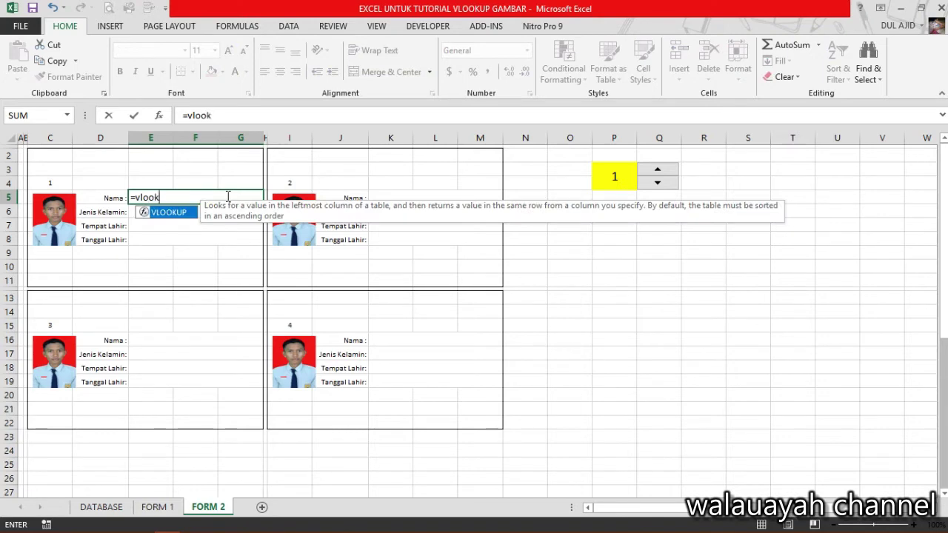
text(up()
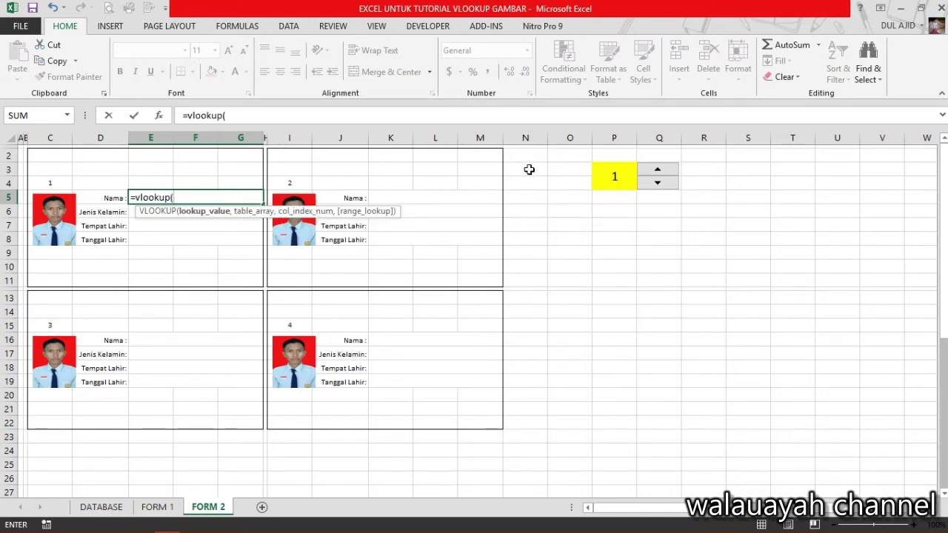
click(631, 174)
text(,)
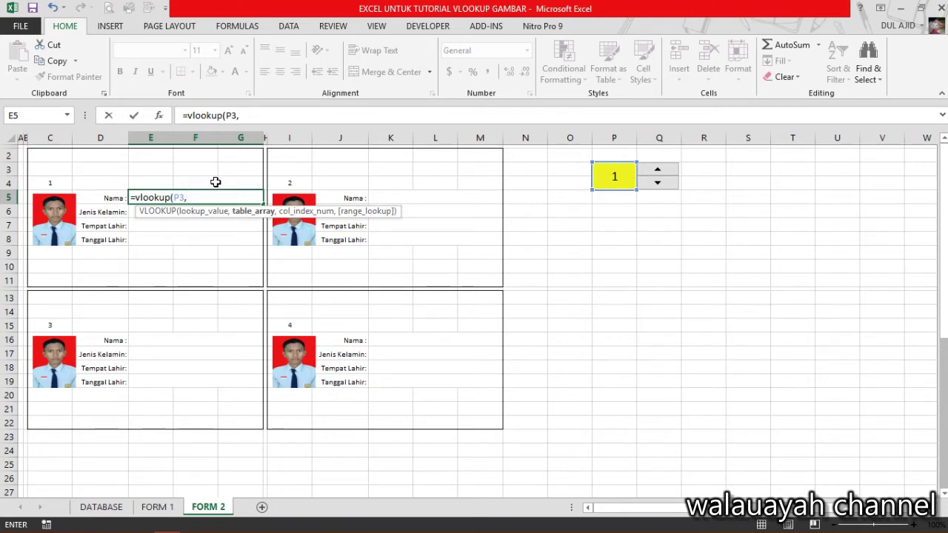